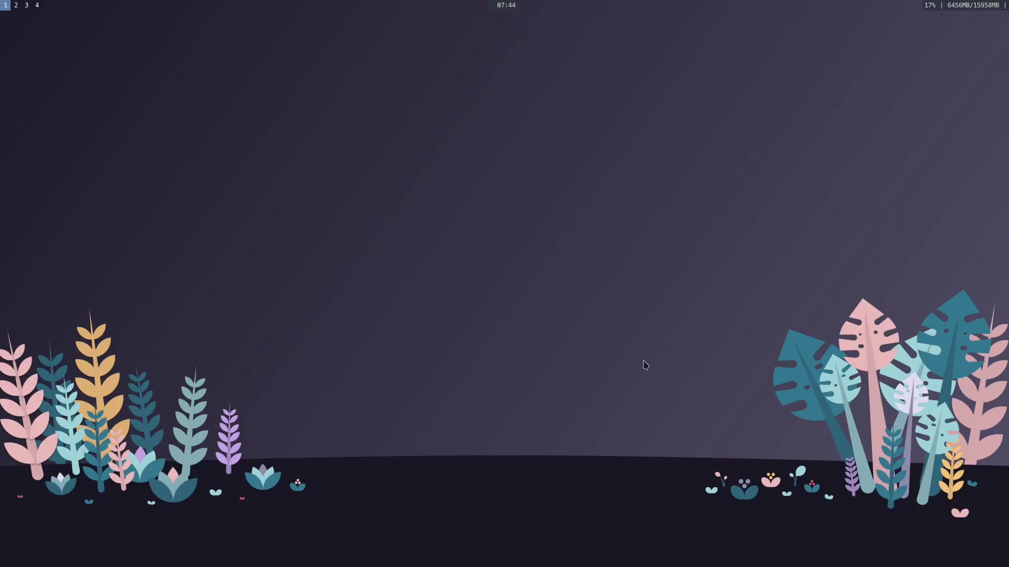
Open two tiled Alacritty terminals with Super+Enter and close the right one with Super+Q.
{"action": "key", "text": "super+Return"}
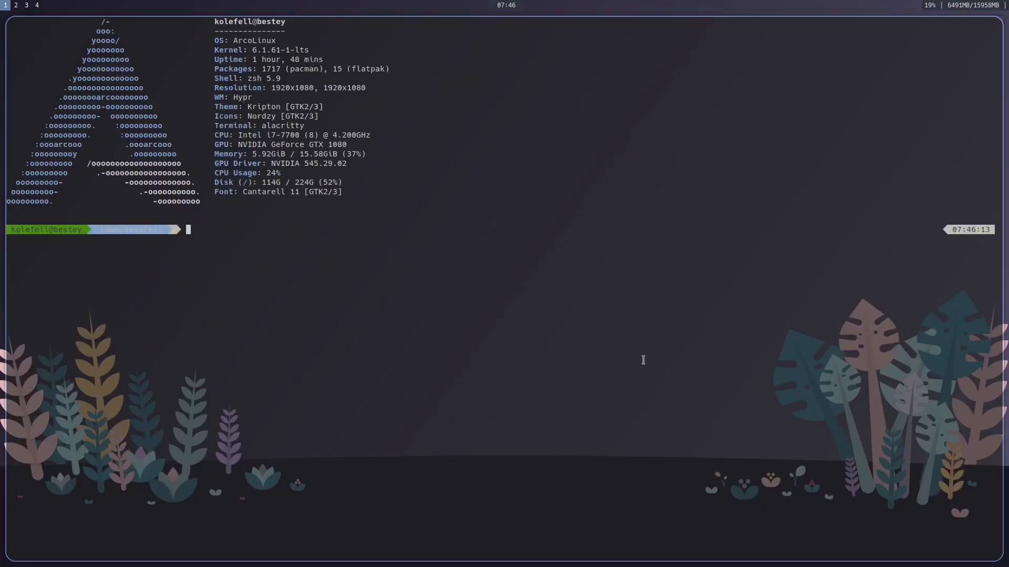
{"action": "key", "text": "super+Return"}
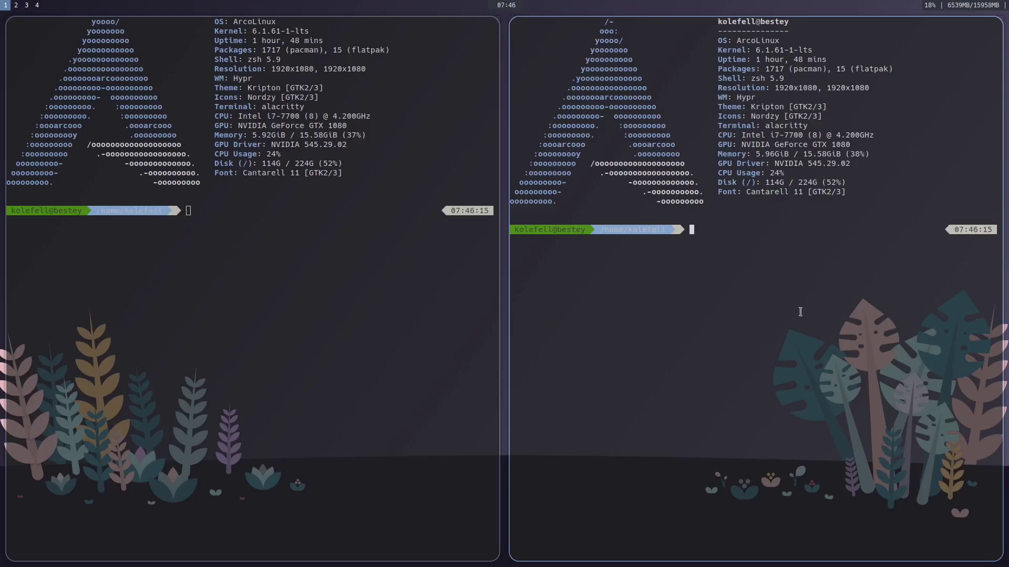
{"action": "key", "text": "super+q"}
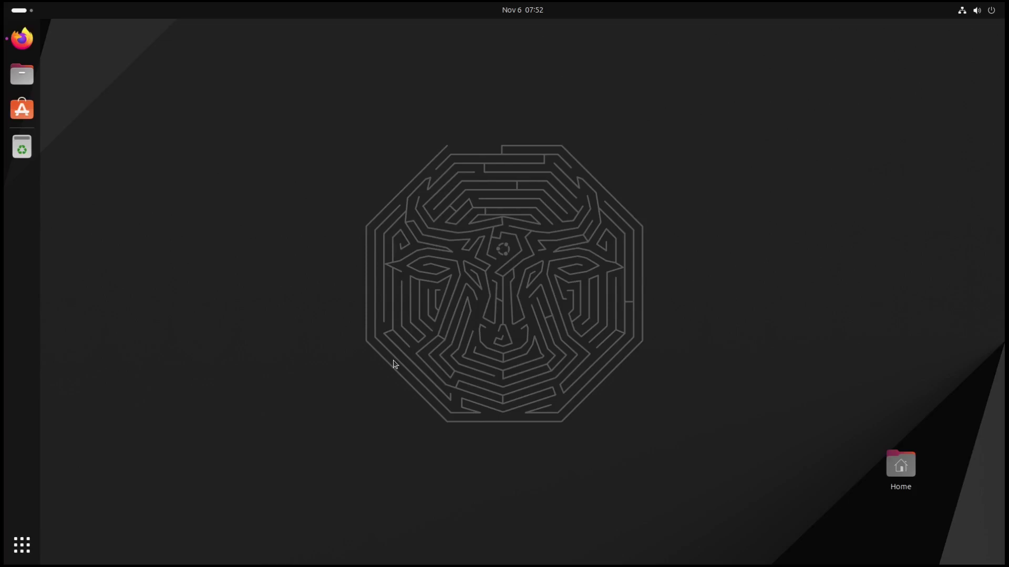
Bring the Hypr wiki Building page forward in Firefox, scroll down, and show the app grid.
{"action": "left_click", "coordinate": [22, 545]}
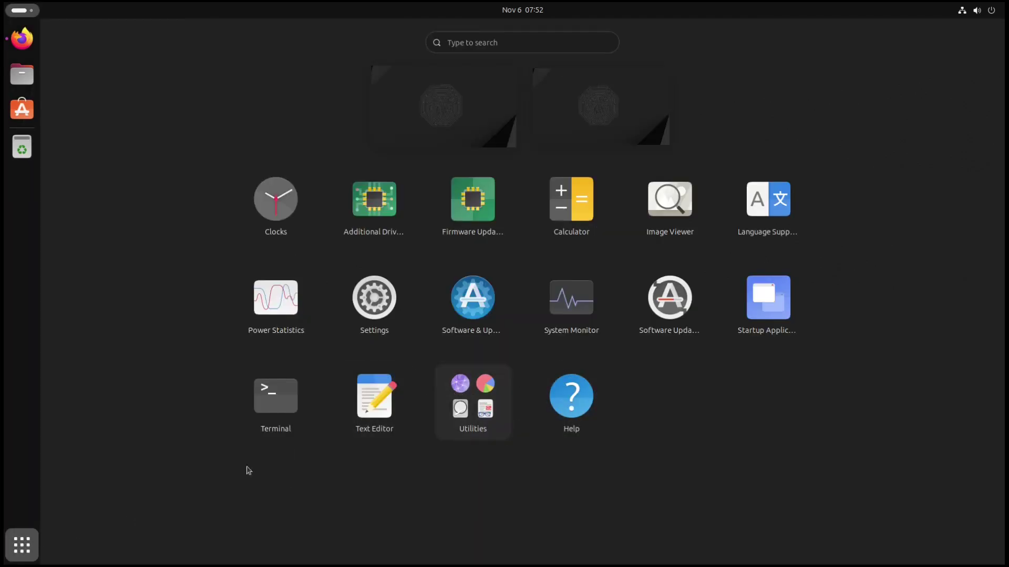
{"action": "left_click", "coordinate": [24, 546]}
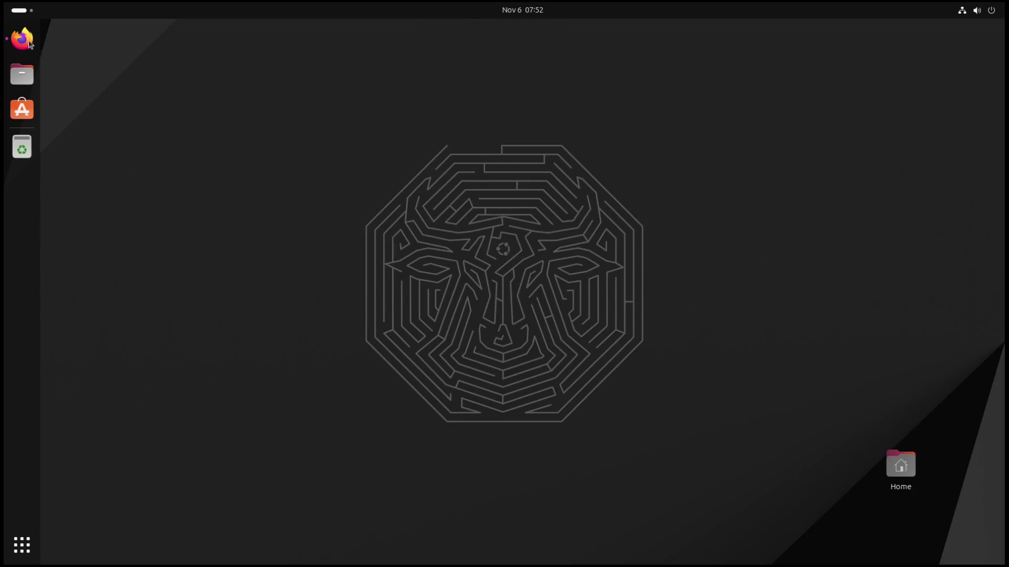
{"action": "left_click", "coordinate": [23, 39]}
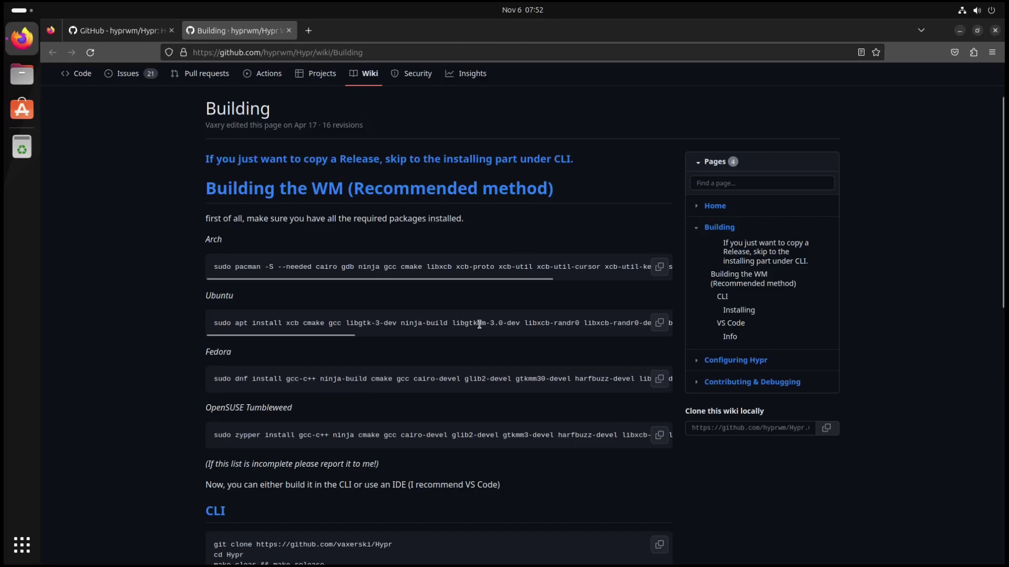
{"action": "scroll", "coordinate": [479, 324], "scroll_direction": "down", "scroll_amount": 2}
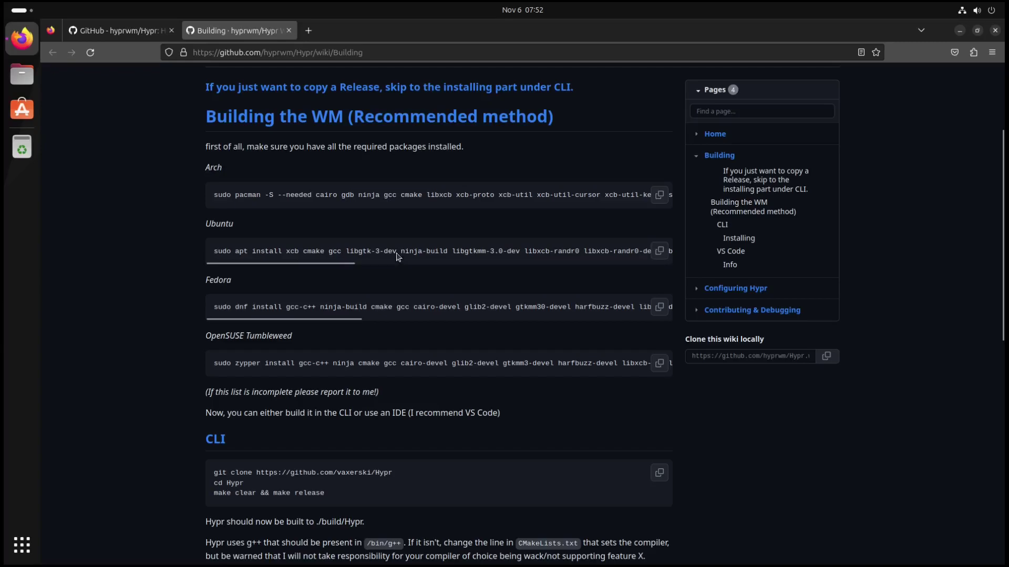
{"action": "left_click", "coordinate": [24, 532]}
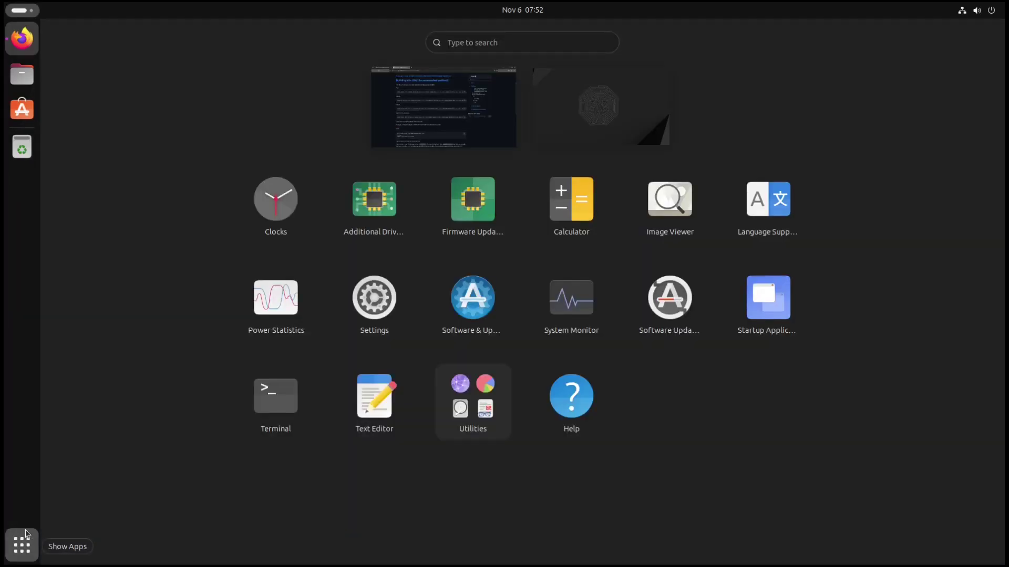
Launch Terminal beside the wiki and select the Ubuntu dependency install command.
{"action": "left_click", "coordinate": [277, 428]}
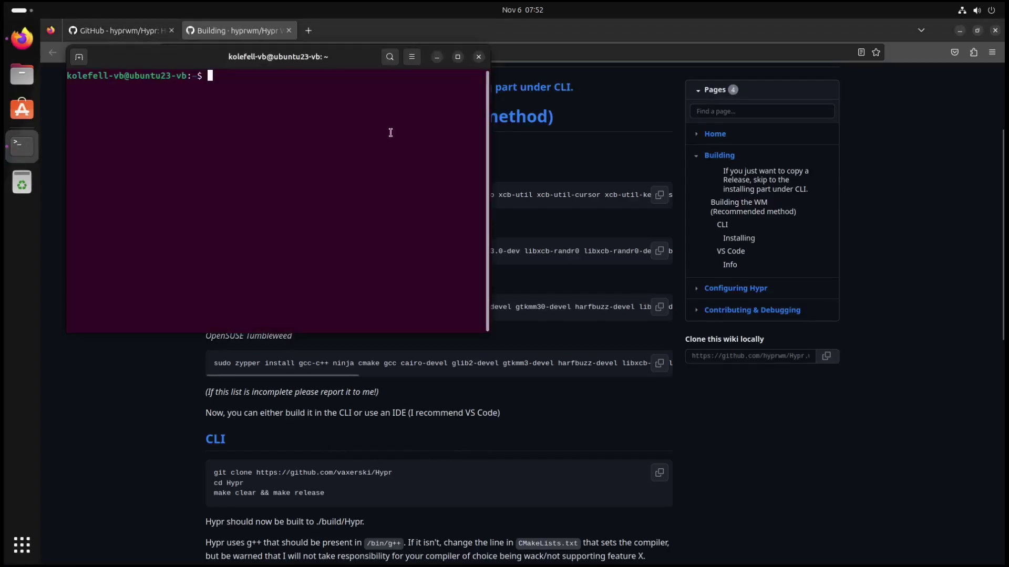
{"action": "left_click_drag", "start_coordinate": [355, 66], "coordinate": [836, 149]}
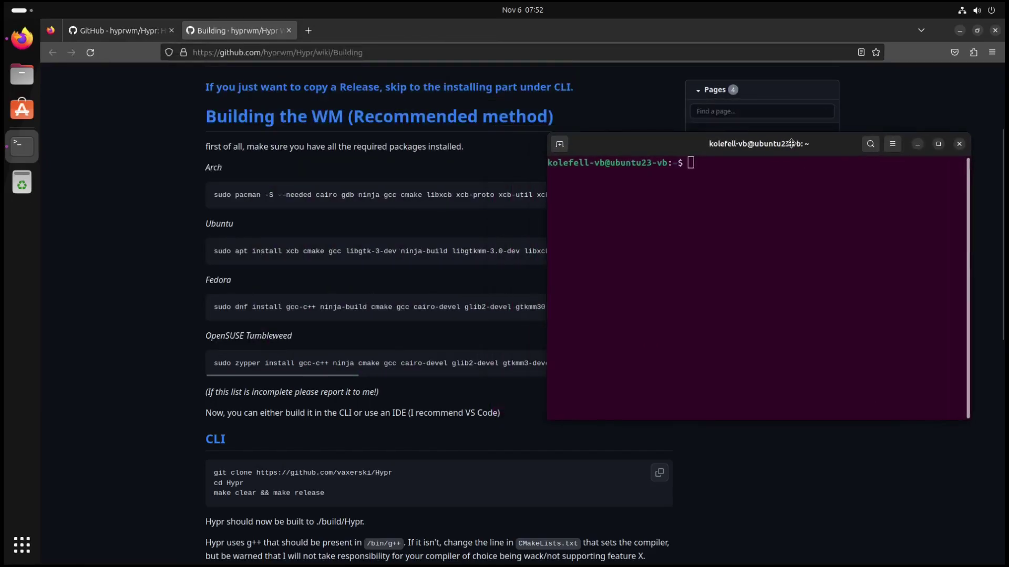
{"action": "left_click", "coordinate": [216, 254]}
{"action": "left_click_drag", "start_coordinate": [216, 255], "coordinate": [667, 254]}
Paste and run the apt install of Hypr's Ubuntu dependencies, confirming the 162 new packages.
{"action": "key", "text": "ctrl+alt+t"}
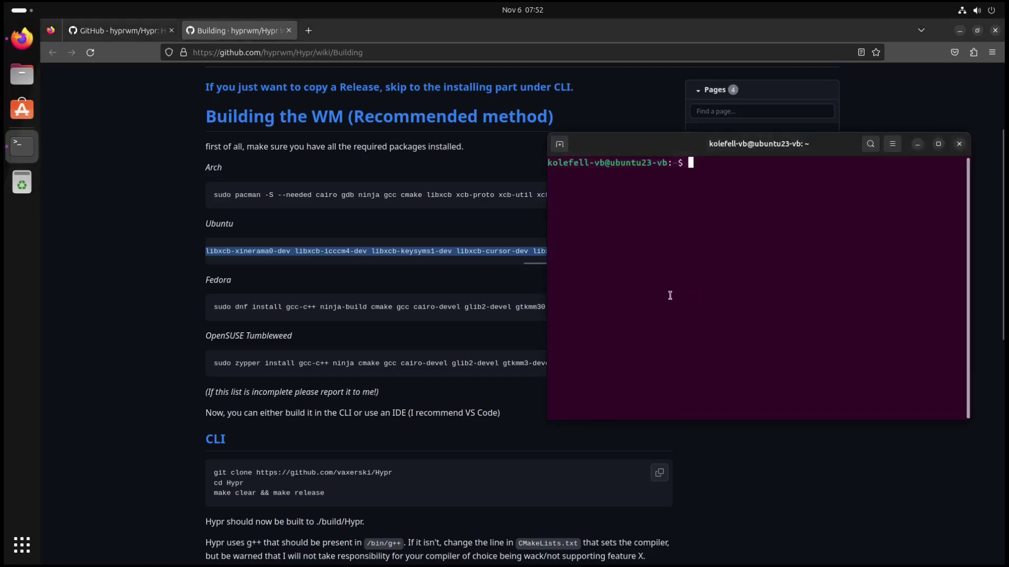
{"action": "key", "text": "ctrl+shift+v"}
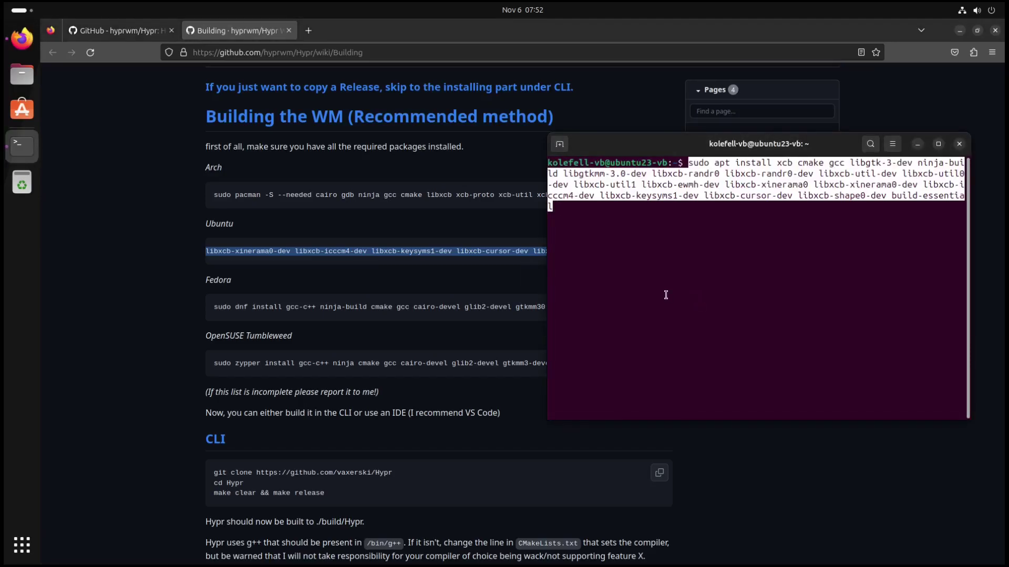
{"action": "key", "text": "Return"}
{"action": "key", "text": "Return"}
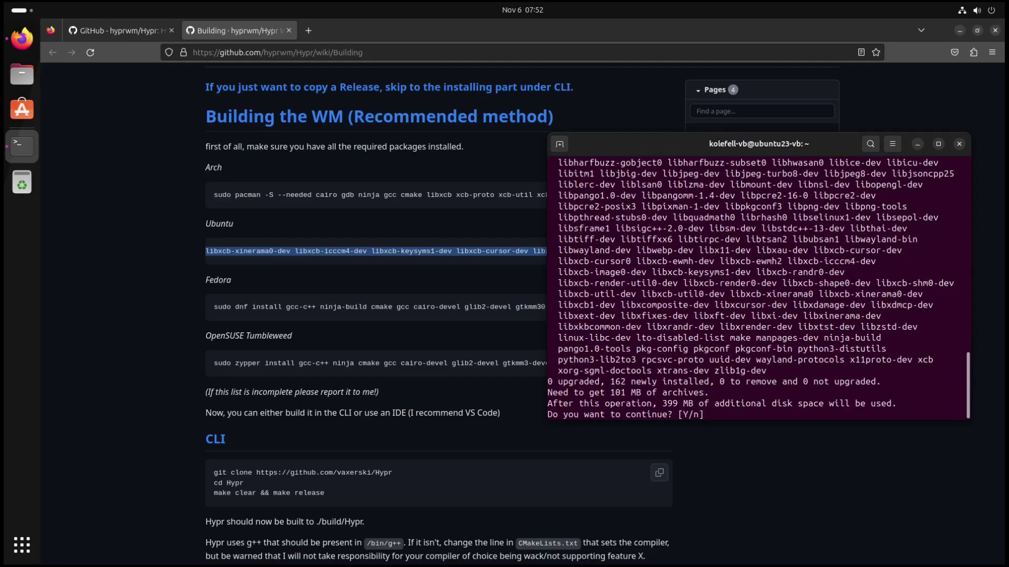
{"action": "key", "text": "Return"}
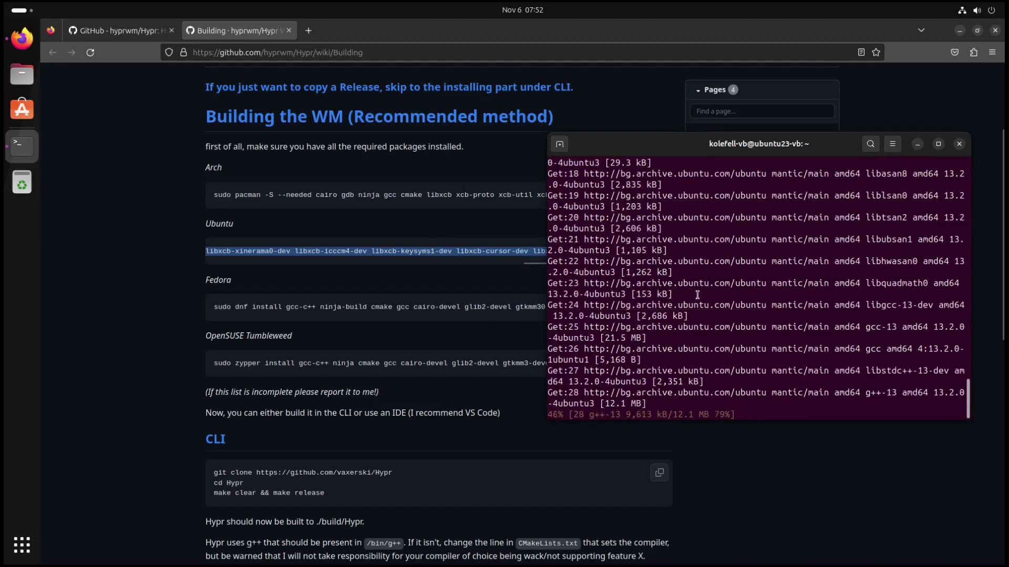
{"action": "left_click_drag", "start_coordinate": [767, 142], "coordinate": [617, 141]}
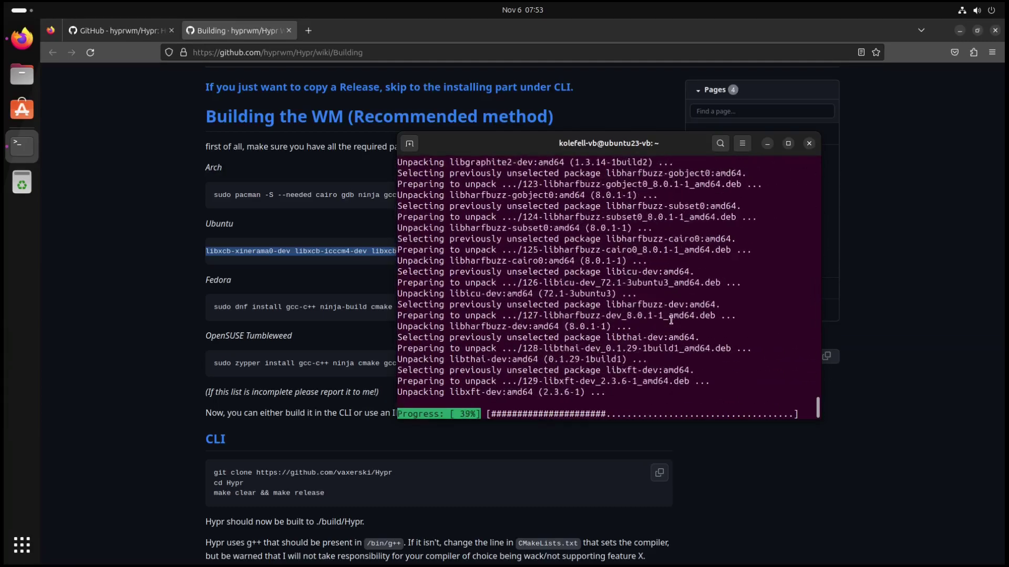
{"action": "scroll", "coordinate": [476, 482], "scroll_direction": "down", "scroll_amount": 3}
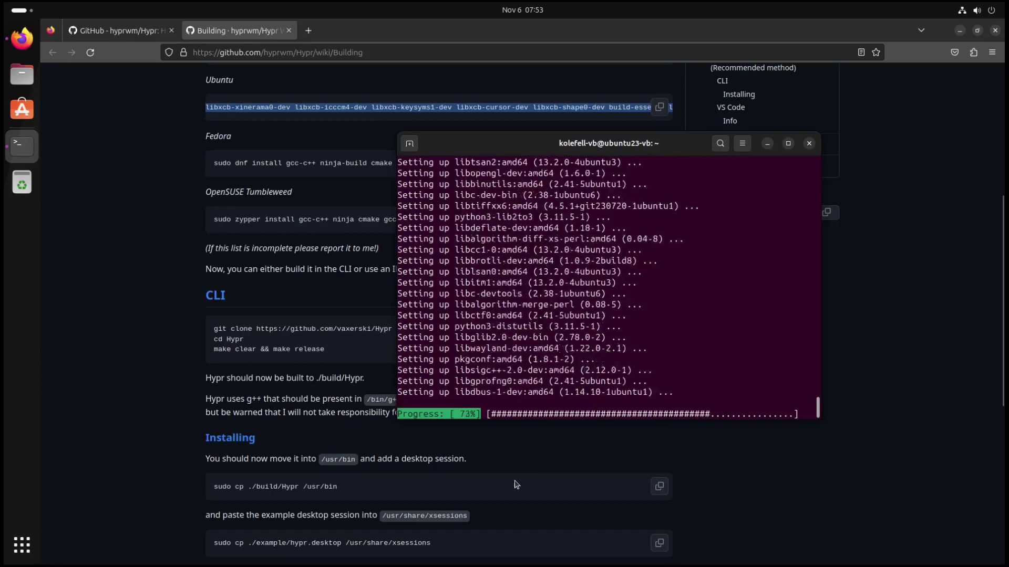
{"action": "scroll", "coordinate": [516, 480], "scroll_direction": "up", "scroll_amount": 2}
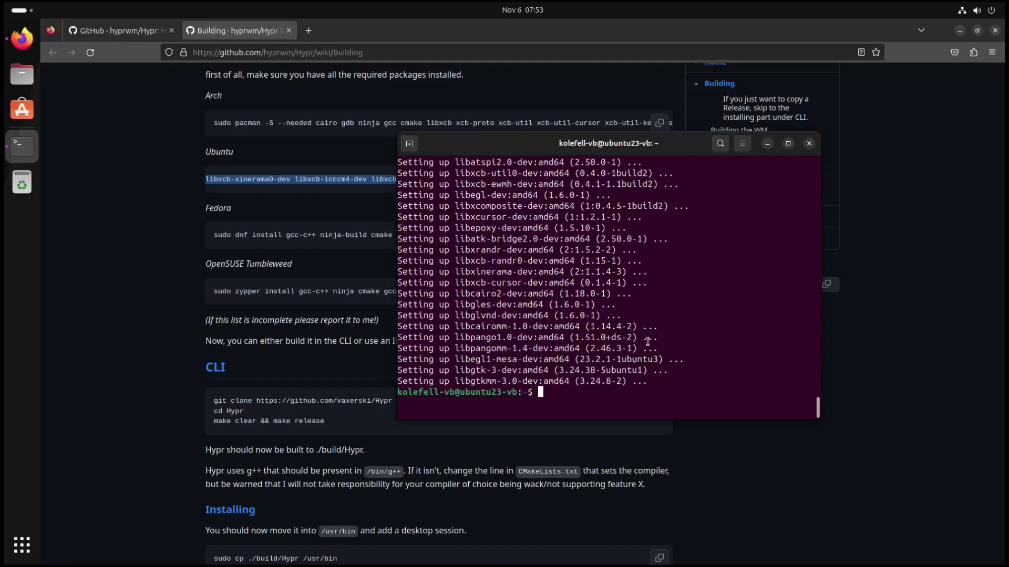
Close the finished terminal and open Files at the Home folder.
{"action": "left_click", "coordinate": [809, 143]}
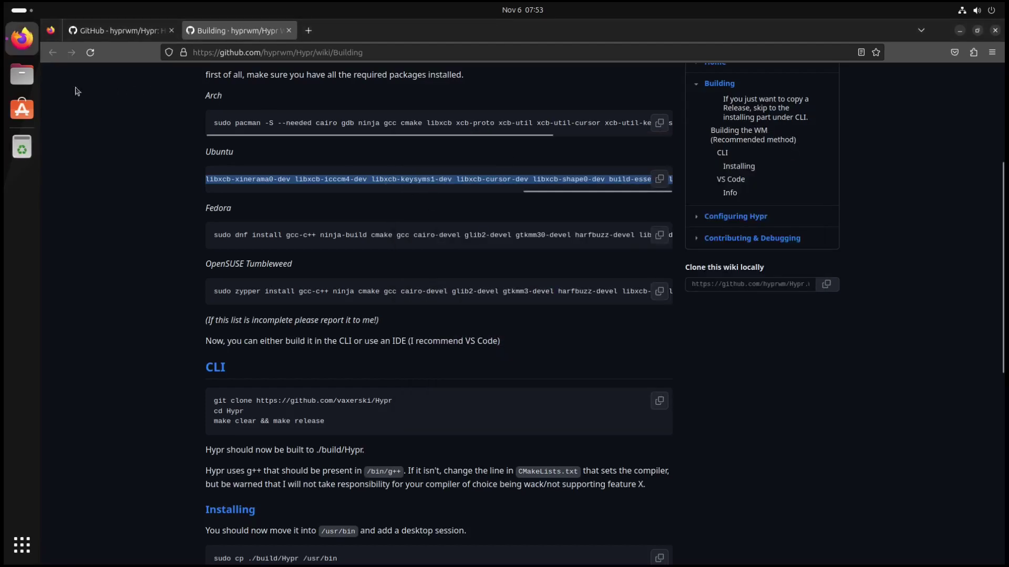
{"action": "left_click", "coordinate": [22, 74]}
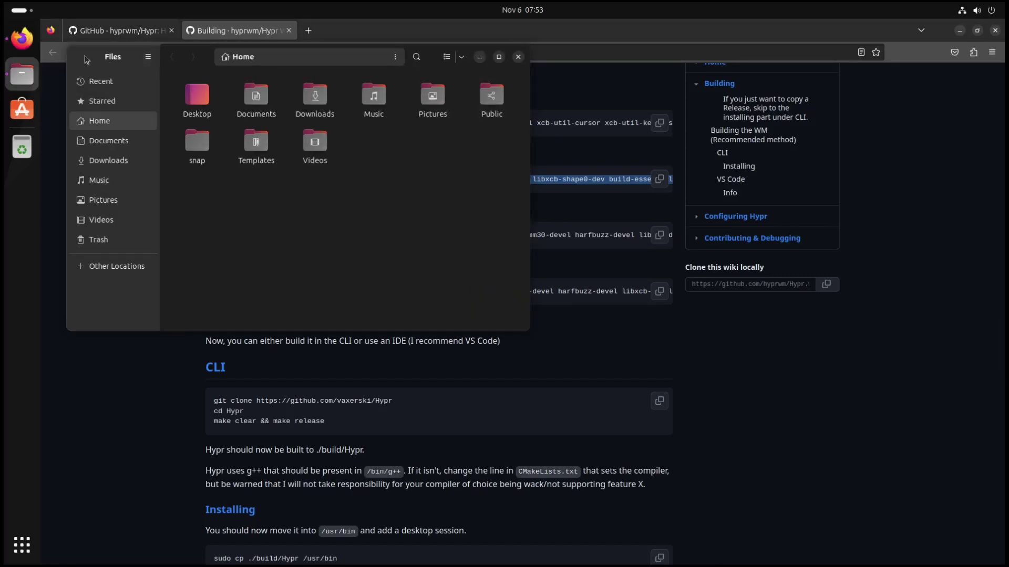
{"action": "left_click_drag", "start_coordinate": [148, 66], "coordinate": [397, 127]}
Create a new hypr_install folder in Home and open it.
{"action": "right_click", "coordinate": [518, 305]}
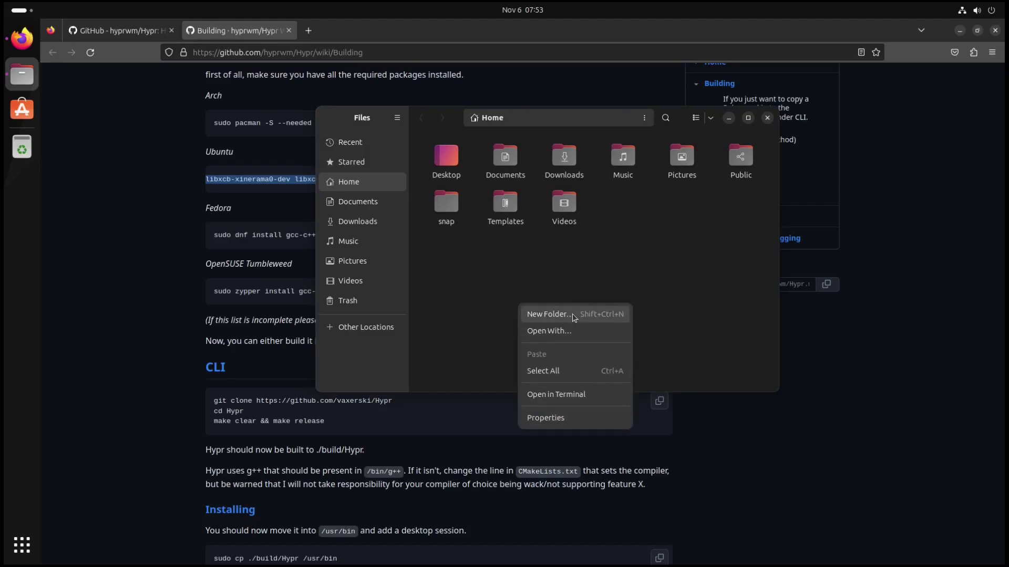
{"action": "left_click", "coordinate": [546, 314]}
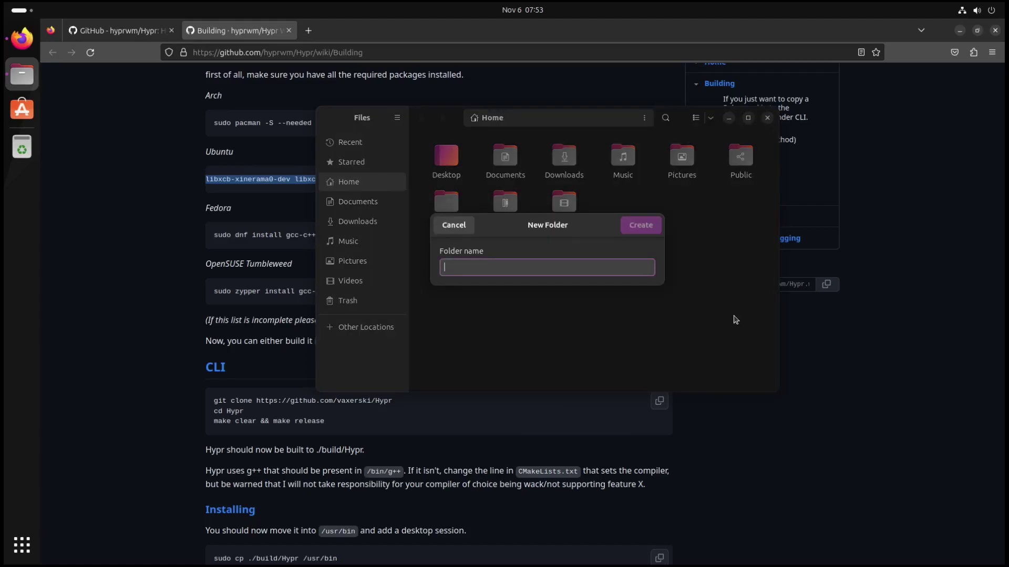
{"action": "type", "text": "hy"}
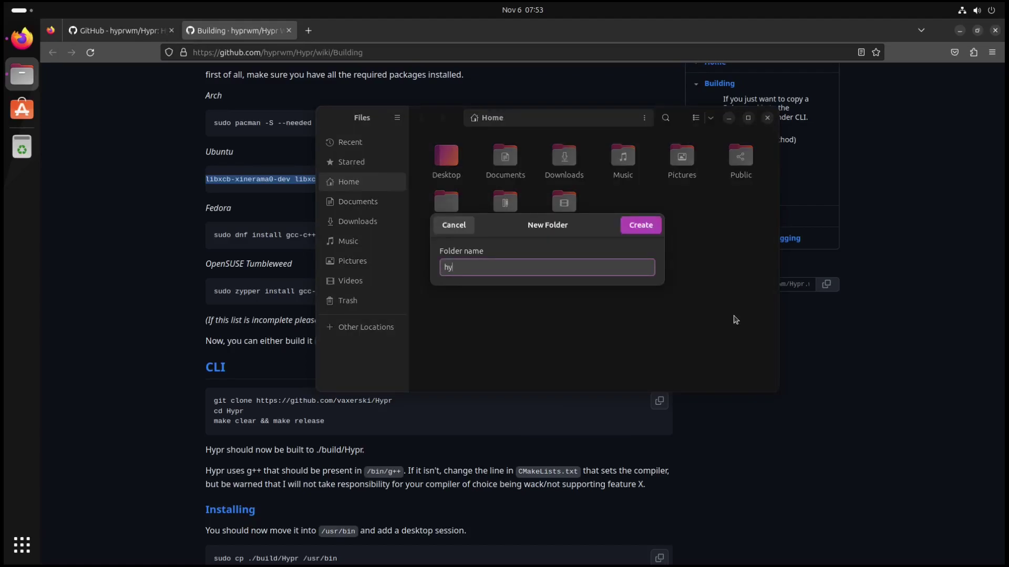
{"action": "type", "text": "pr_install"}
{"action": "key", "text": "Return"}
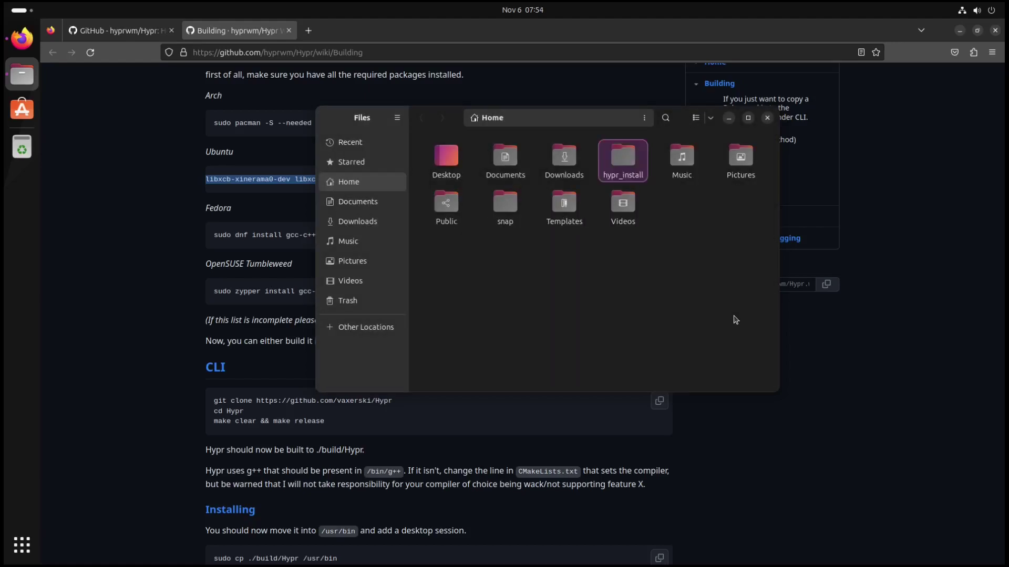
{"action": "key", "text": "Return"}
{"action": "right_click", "coordinate": [578, 259]}
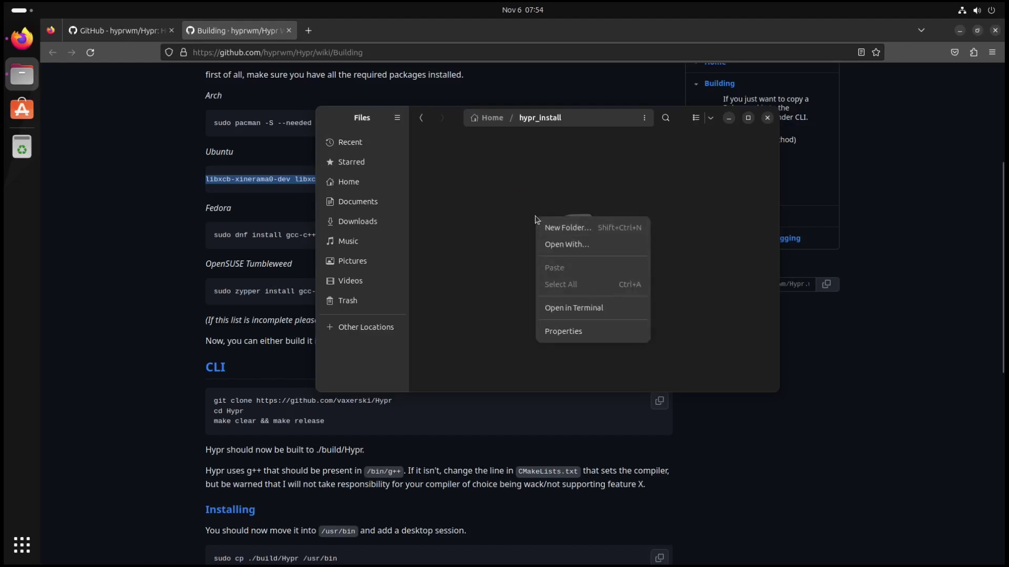
Open a terminal in hypr_install and run the wiki's git clone command for Hypr.
{"action": "left_click", "coordinate": [599, 307]}
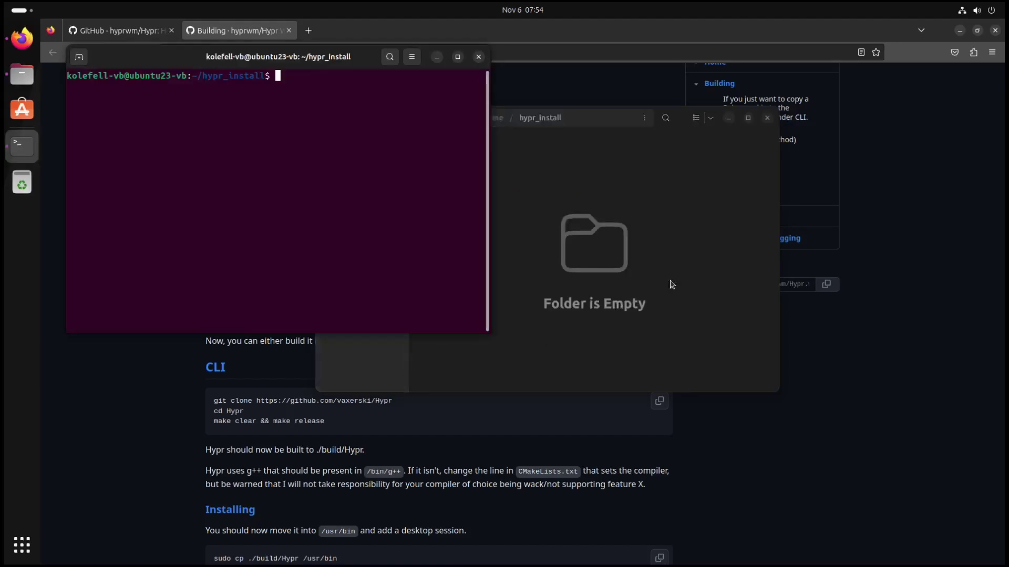
{"action": "left_click", "coordinate": [729, 118]}
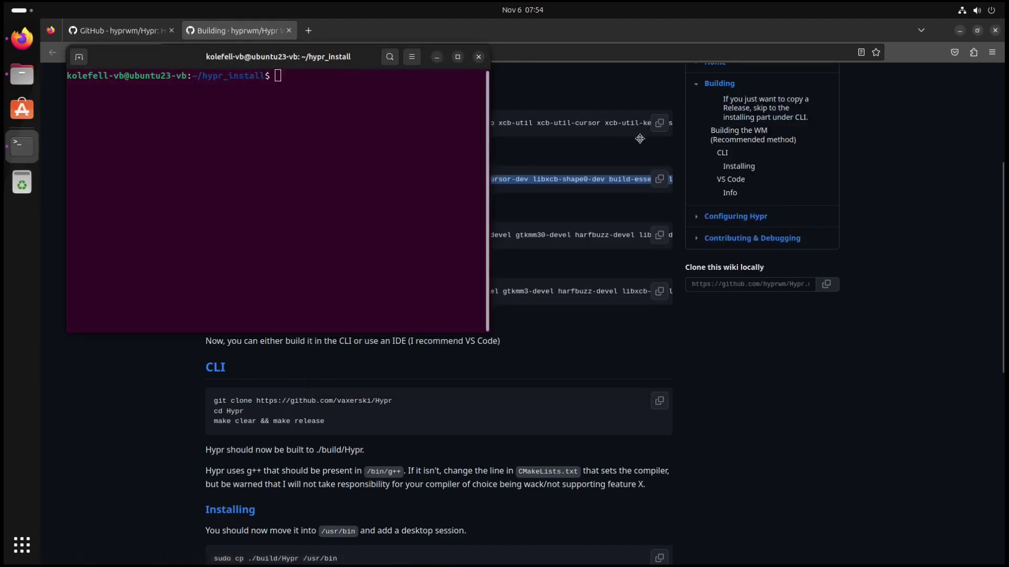
{"action": "left_click_drag", "start_coordinate": [213, 400], "coordinate": [403, 409]}
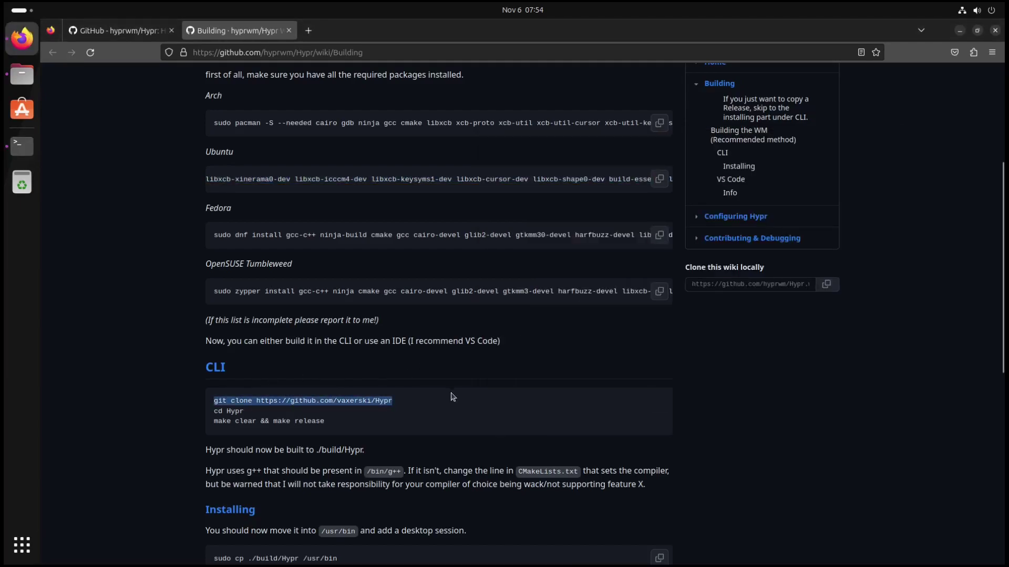
{"action": "key", "text": "alt+Tab"}
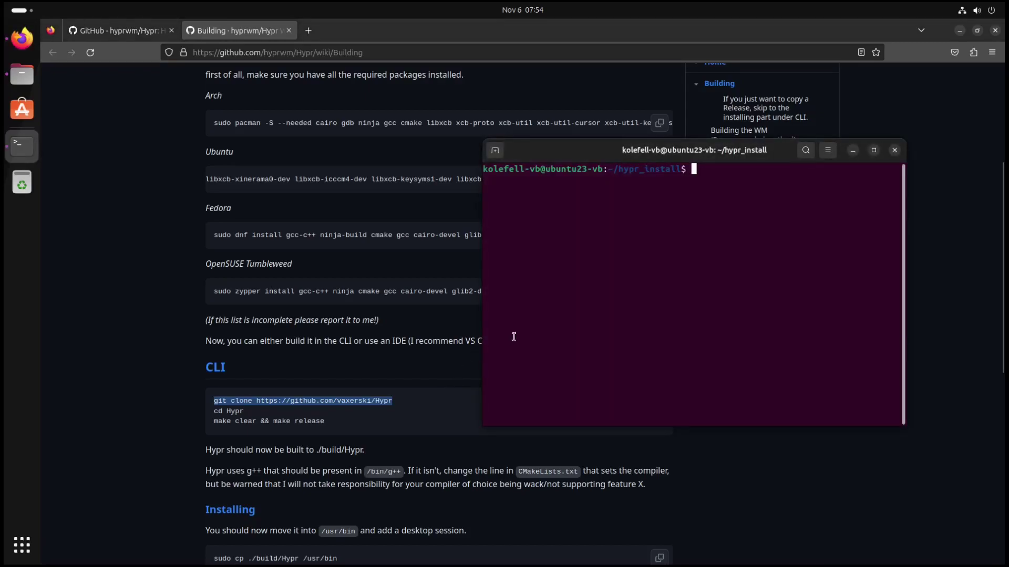
{"action": "key", "text": "ctrl+shift+v"}
{"action": "key", "text": "Return"}
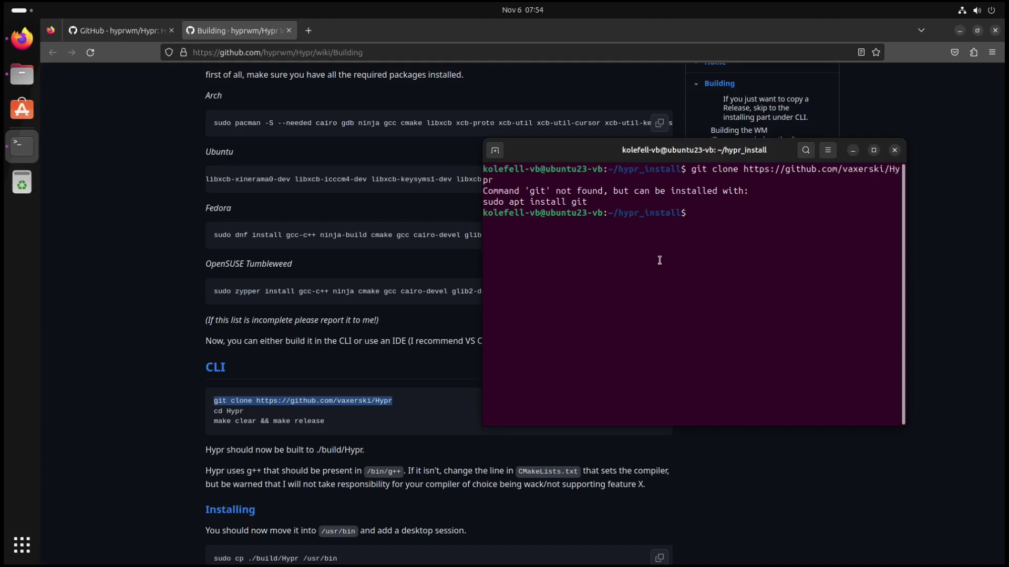
Install git with sudo apt install git, entering the password and confirming.
{"action": "type", "text": "sudo apt install"}
{"action": "type", "text": "git"}
{"action": "key", "text": "Return"}
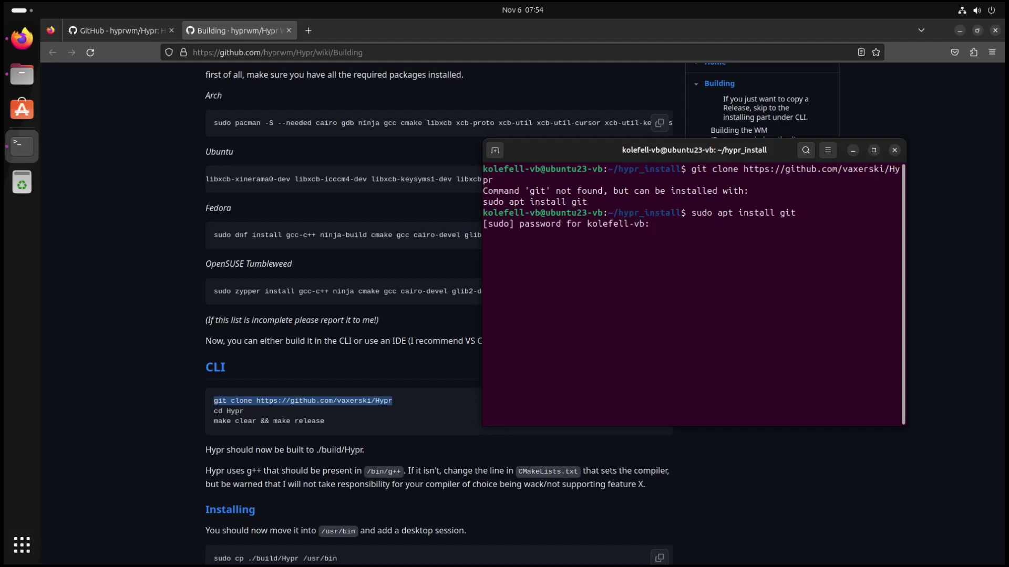
{"action": "key", "text": "Return"}
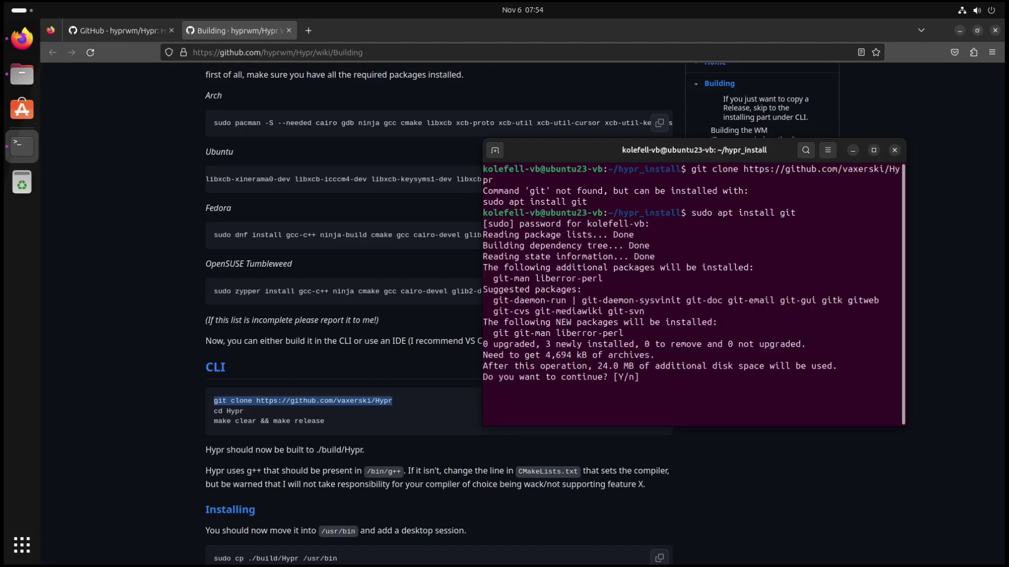
{"action": "key", "text": "Return"}
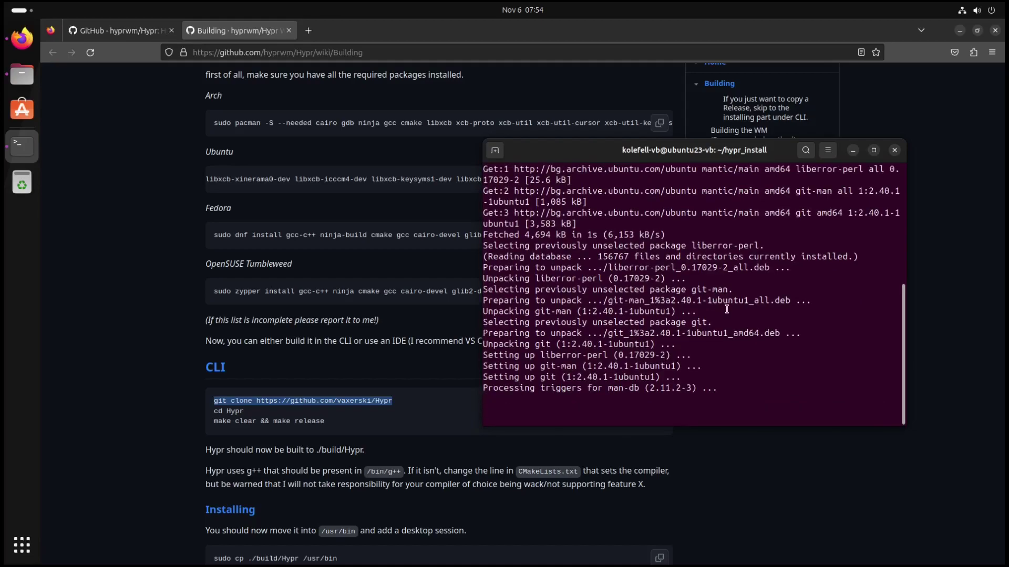
Re-run the git clone of the Hypr repository now that git is installed.
{"action": "type", "text": "sudo apt install git"}
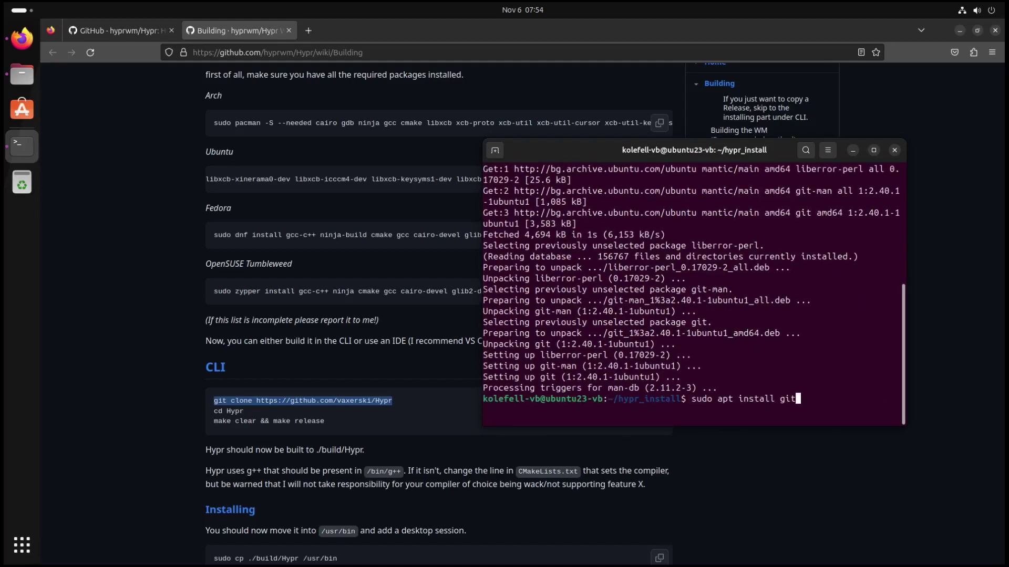
{"action": "key", "text": "ctrl+u"}
{"action": "type", "text": "git clone https://github.com/vaxerski/Hypr"}
{"action": "key", "text": "Return"}
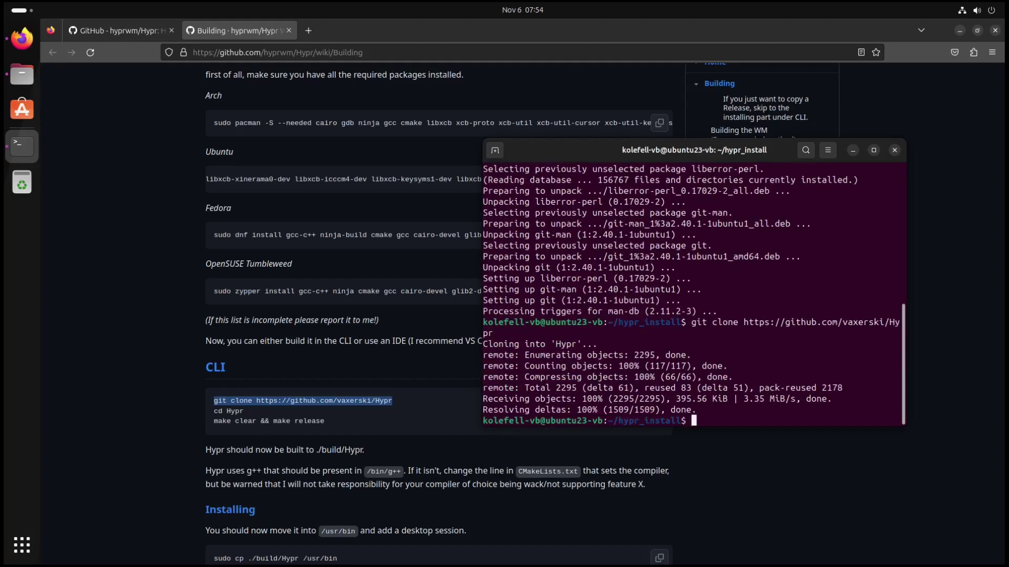
Move into the cloned Hypr folder using cd Hy with Tab completion.
{"action": "type", "text": "cd Hy"}
{"action": "key", "text": "Tab"}
{"action": "key", "text": "Return"}
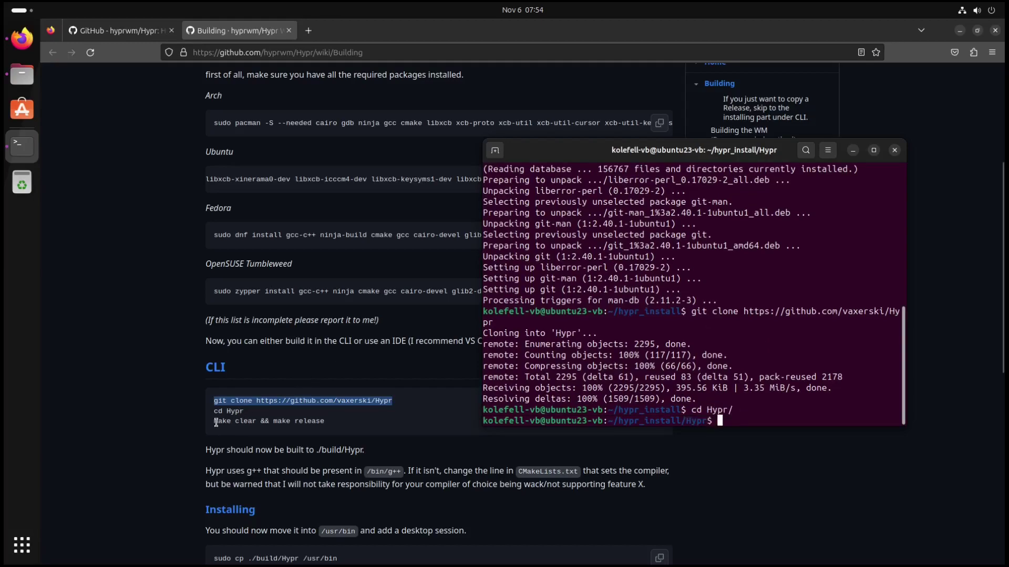
{"action": "left_click_drag", "start_coordinate": [214, 421], "coordinate": [334, 430]}
{"action": "key", "text": "super+c"}
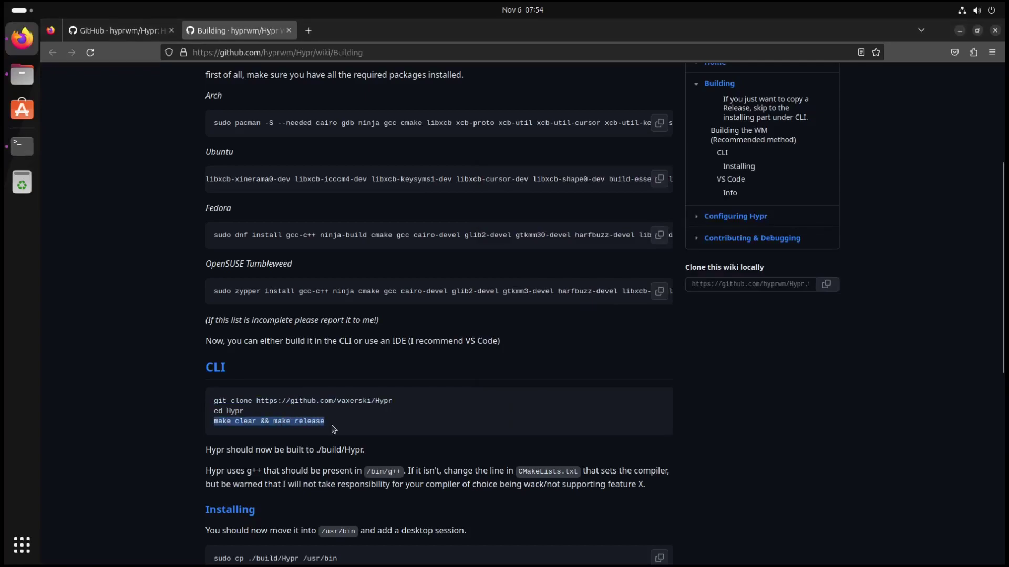
Build Hypr by pasting and running make clear && make release.
{"action": "key", "text": "alt+Tab"}
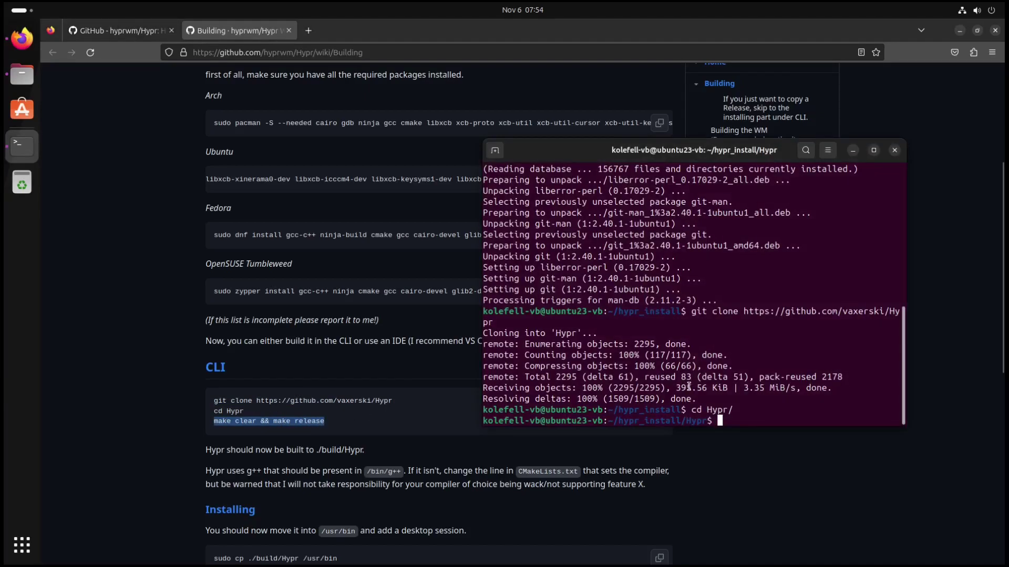
{"action": "middle_click", "coordinate": [689, 387]}
{"action": "key", "text": "Return"}
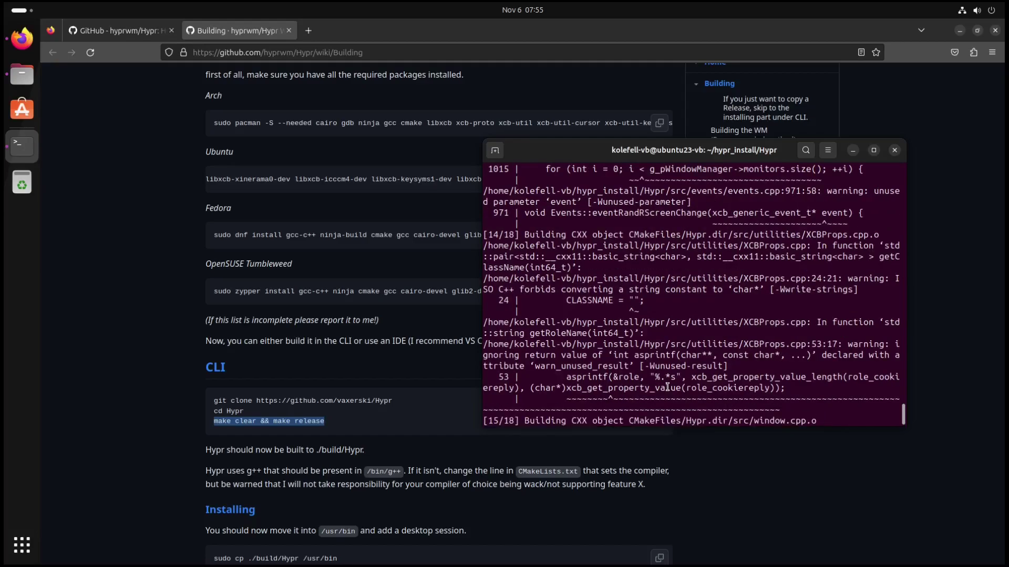
{"action": "scroll", "coordinate": [284, 371], "scroll_direction": "down", "scroll_amount": 2}
{"action": "scroll", "coordinate": [284, 371], "scroll_direction": "down", "scroll_amount": 2}
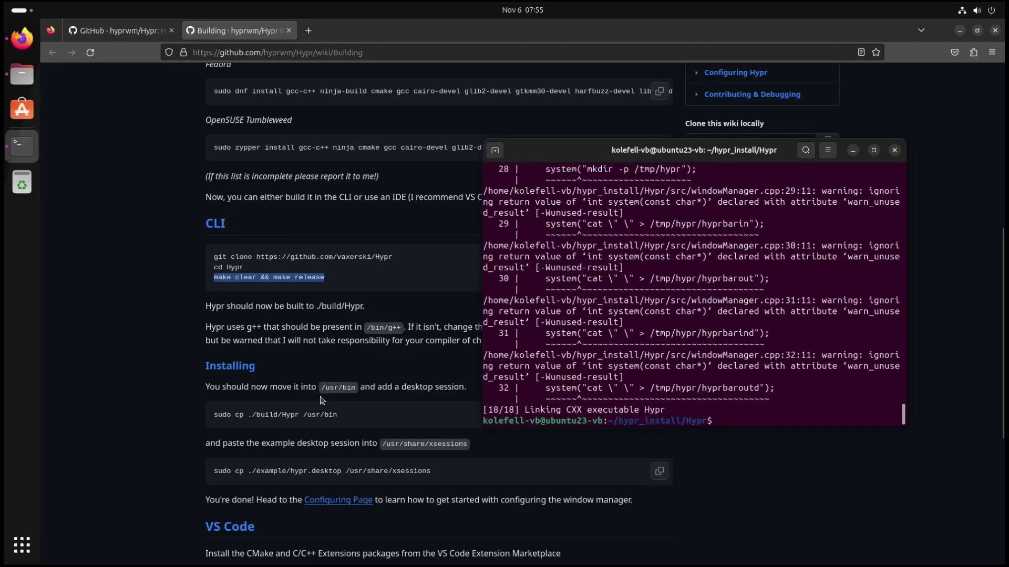
List the Hypr folder with ls, showing the new build directory.
{"action": "left_click", "coordinate": [783, 410]}
{"action": "type", "text": "ls"}
{"action": "key", "text": "Return"}
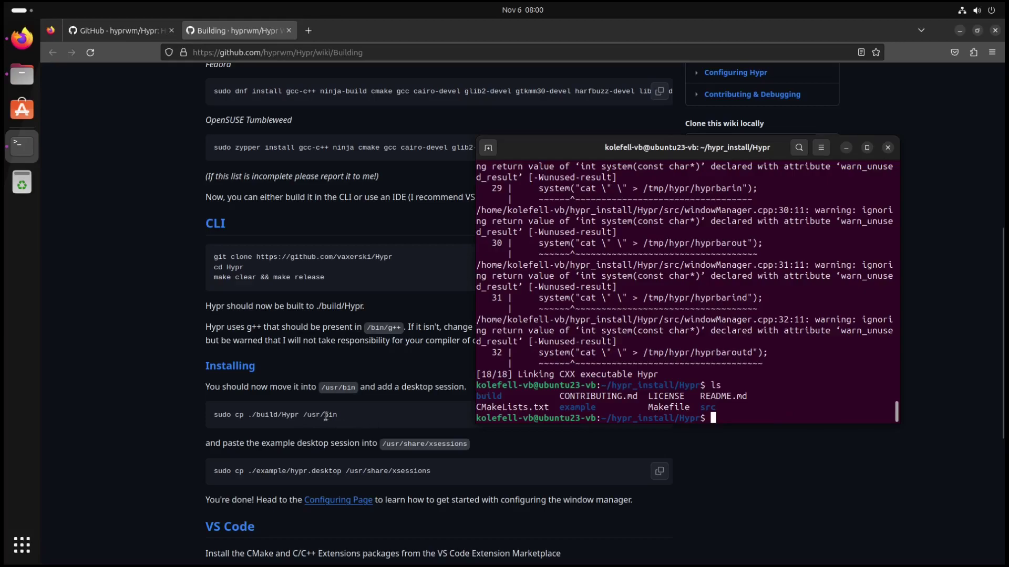
Paste and run sudo cp ./build/Hypr /usr/bin from the wiki in the terminal.
{"action": "left_click_drag", "start_coordinate": [214, 414], "coordinate": [346, 417]}
{"action": "key", "text": "super+c"}
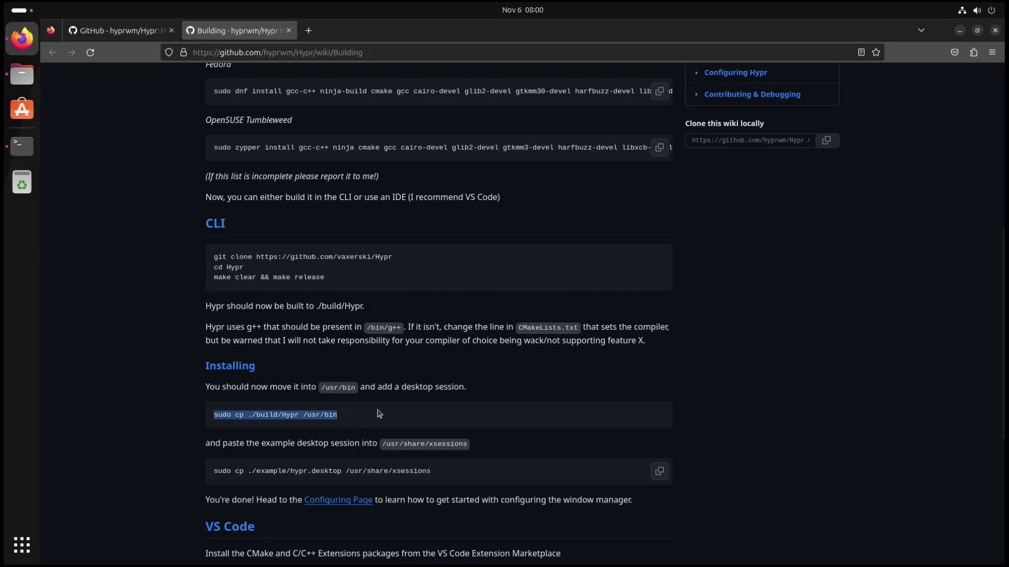
{"action": "key", "text": "alt+Tab"}
{"action": "middle_click", "coordinate": [760, 407]}
{"action": "key", "text": "Return"}
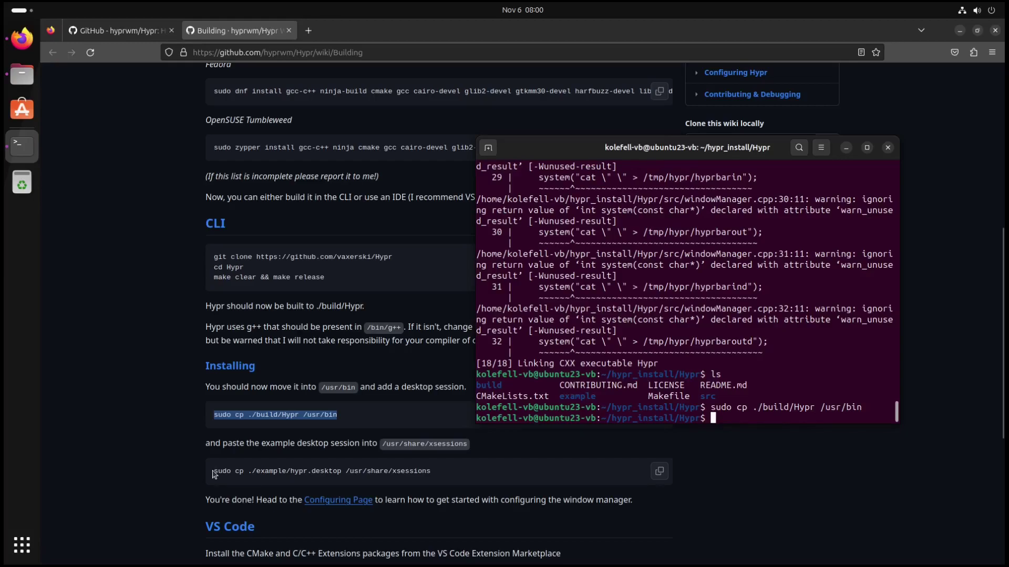
Run the wiki's cp command placing hypr.desktop in /usr/share/xsessions, then switch to Files.
{"action": "left_click_drag", "start_coordinate": [214, 474], "coordinate": [446, 479]}
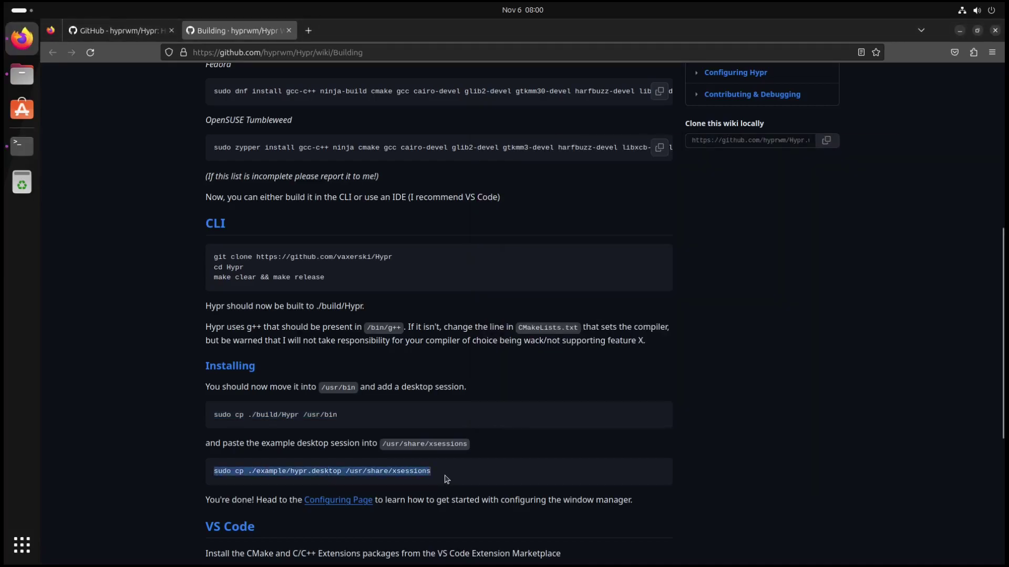
{"action": "key", "text": "alt+Tab"}
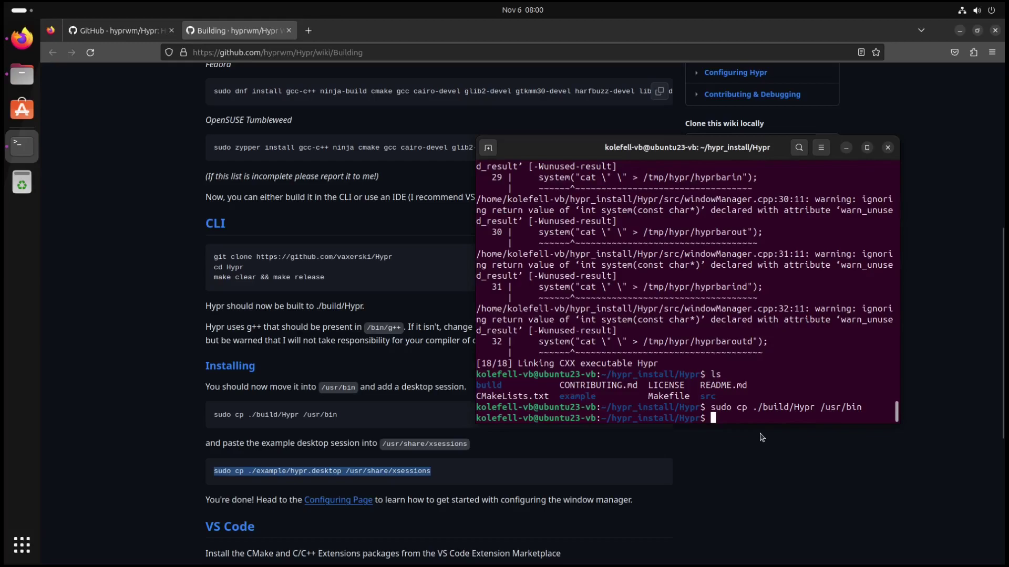
{"action": "type", "text": "sudo cp ./example/hypr.desktop /usr/share/xsessions"}
{"action": "key", "text": "Return"}
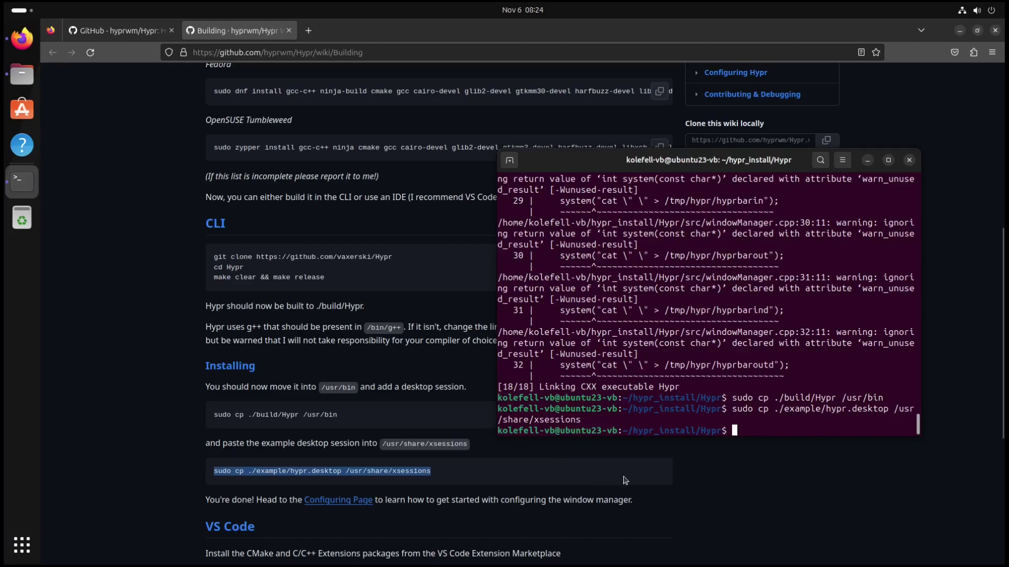
{"action": "key", "text": "alt+Tab"}
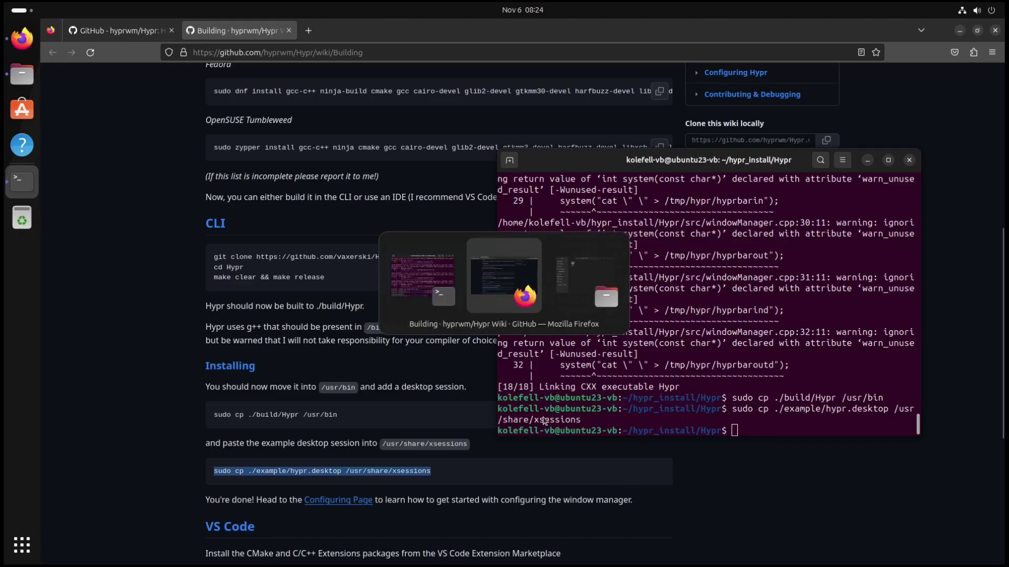
{"action": "key", "text": "alt+Tab"}
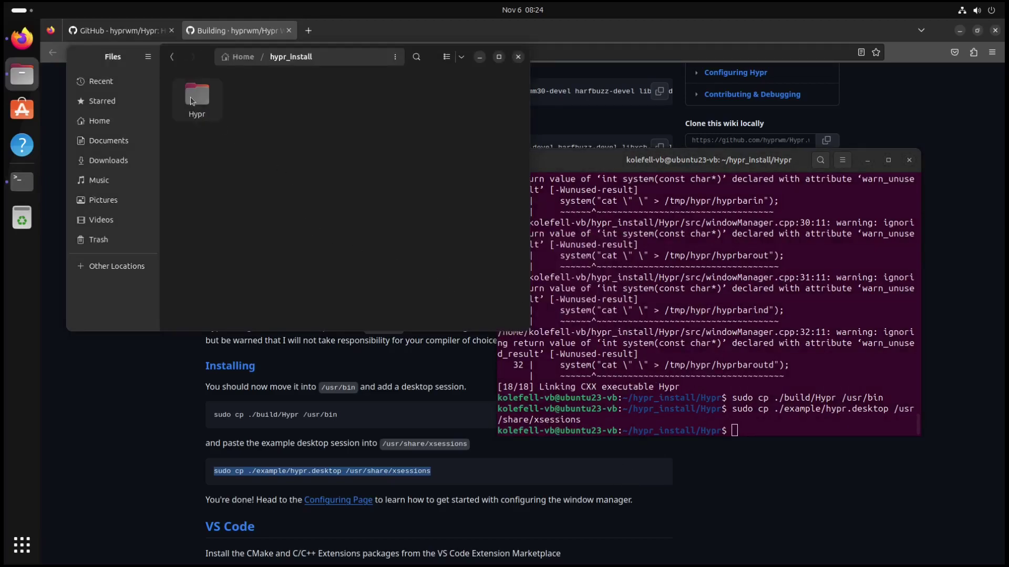
Navigate Files into Hypr/example and select hypr.conf.
{"action": "double_click", "coordinate": [192, 101]}
{"action": "left_click_drag", "start_coordinate": [440, 65], "coordinate": [513, 114]}
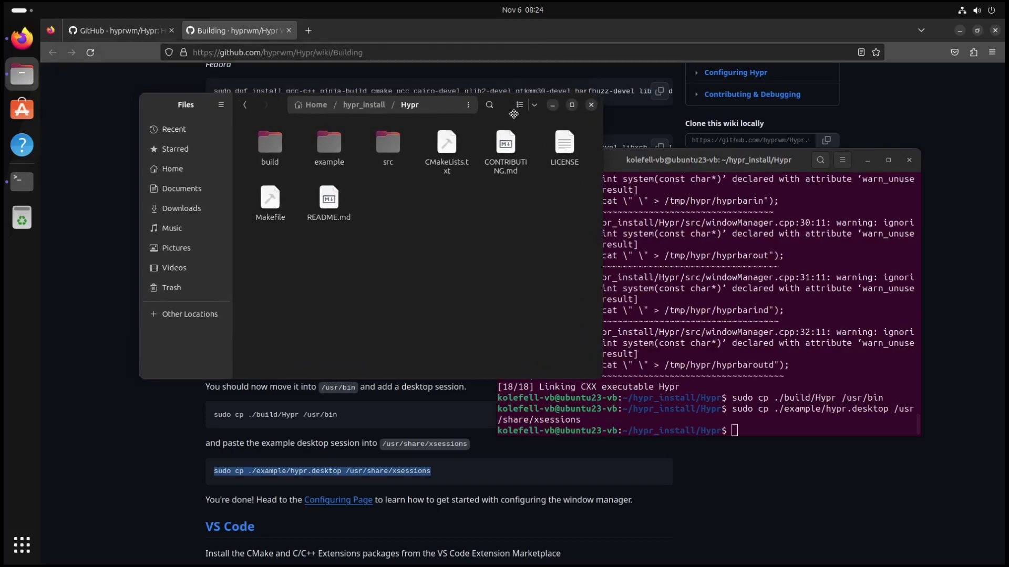
{"action": "double_click", "coordinate": [329, 149]}
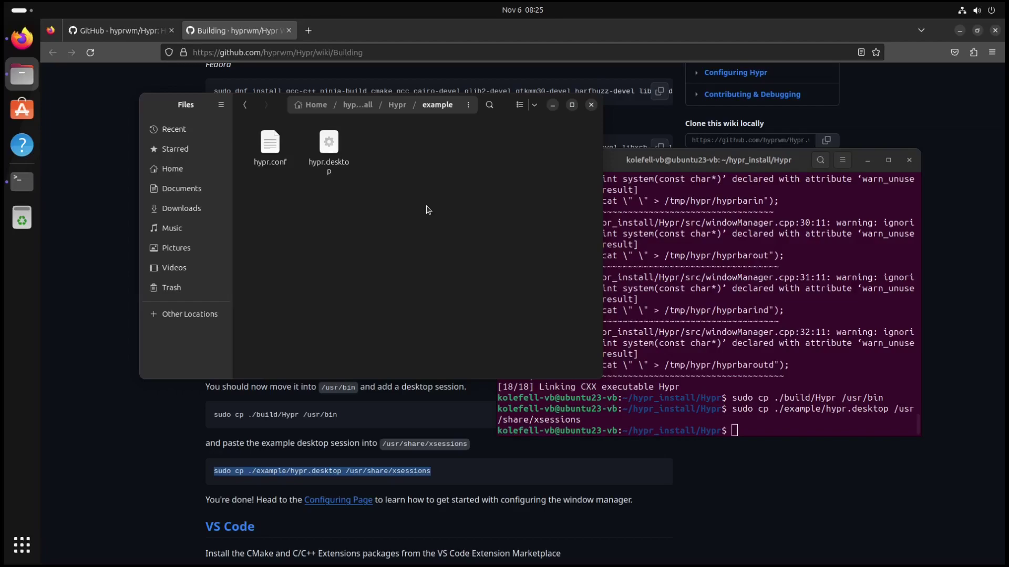
{"action": "left_click", "coordinate": [397, 106]}
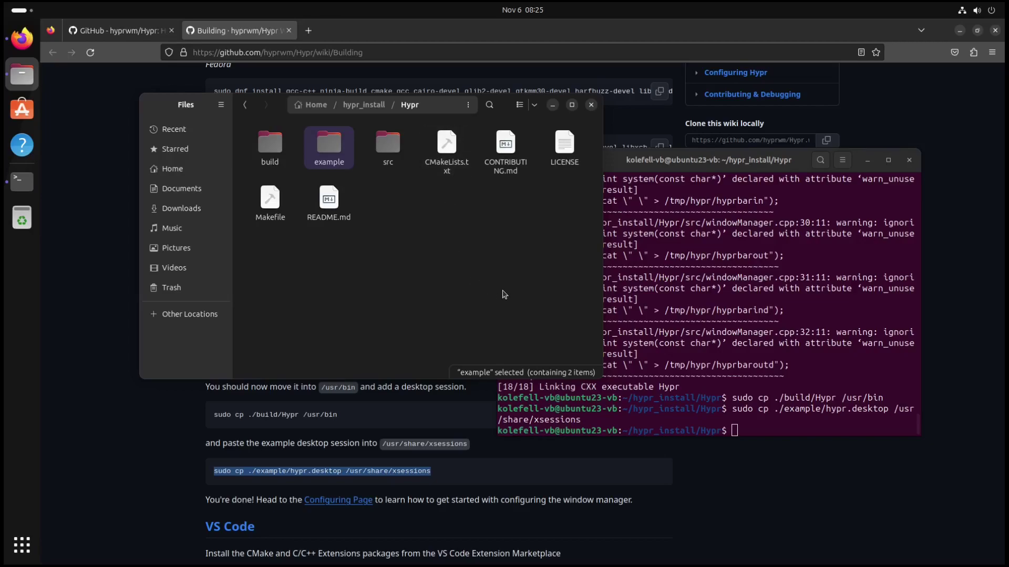
{"action": "double_click", "coordinate": [335, 149]}
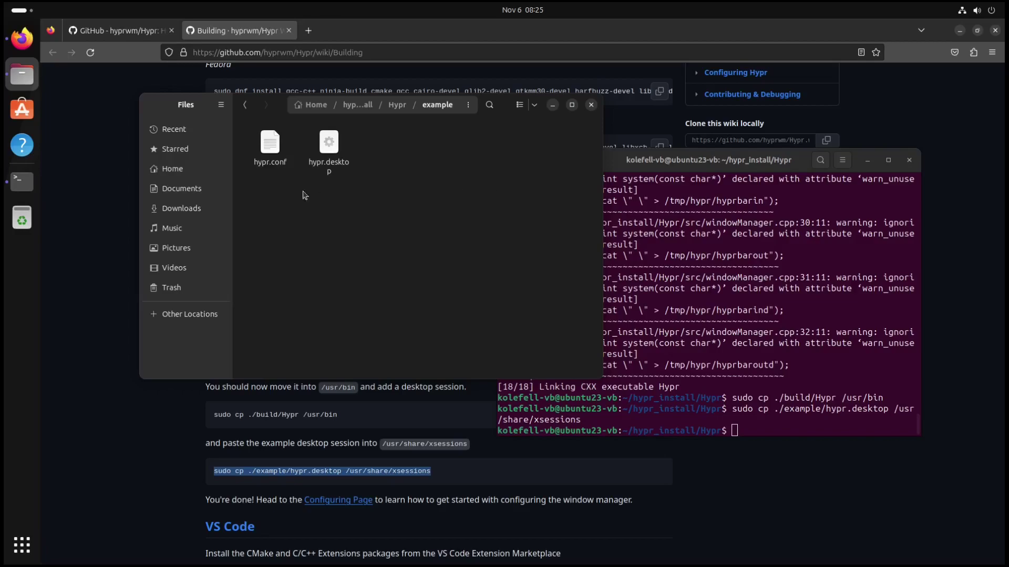
{"action": "left_click", "coordinate": [276, 153]}
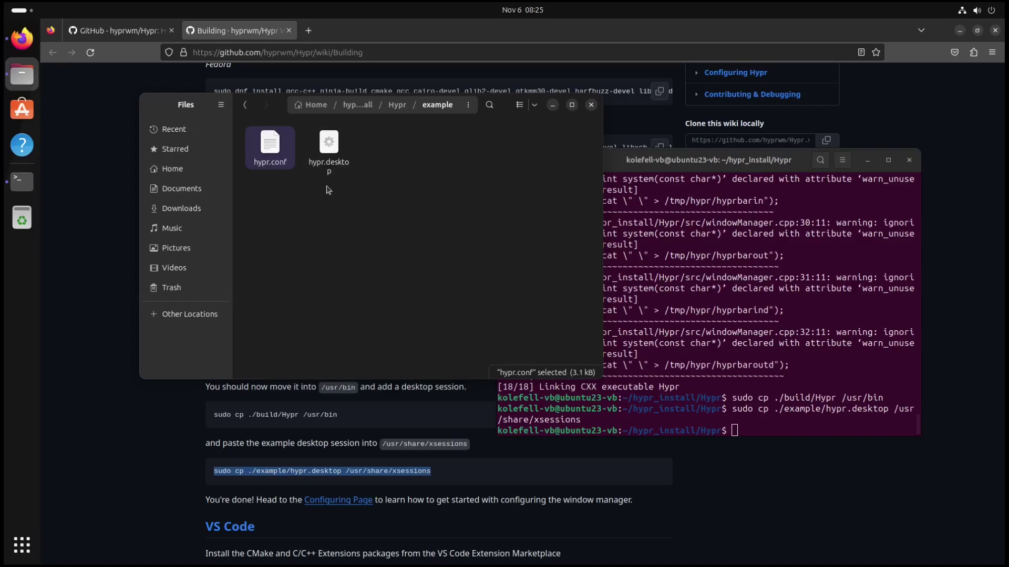
Copy hypr.conf and return to the Home folder.
{"action": "right_click", "coordinate": [268, 145]}
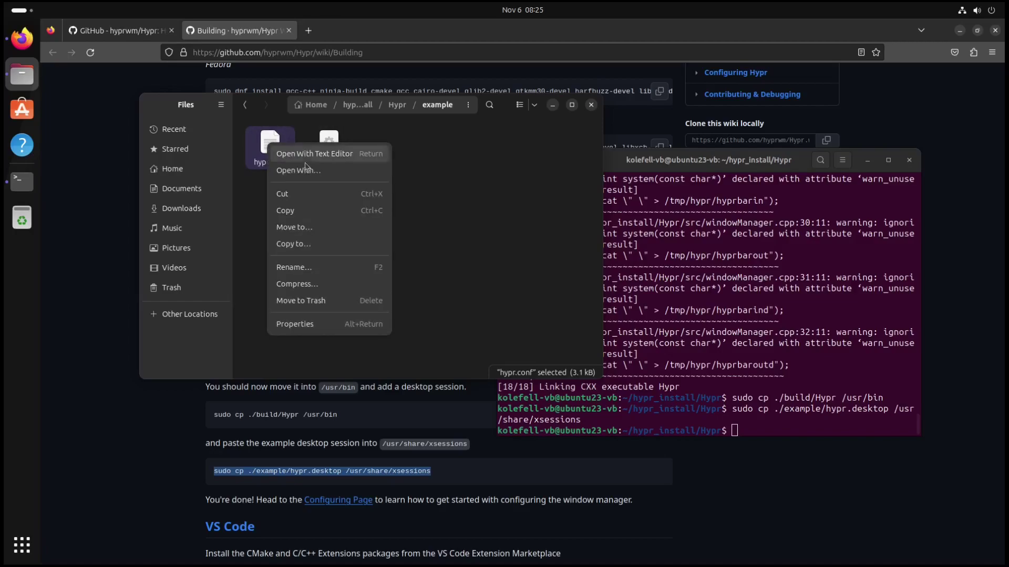
{"action": "left_click", "coordinate": [307, 212]}
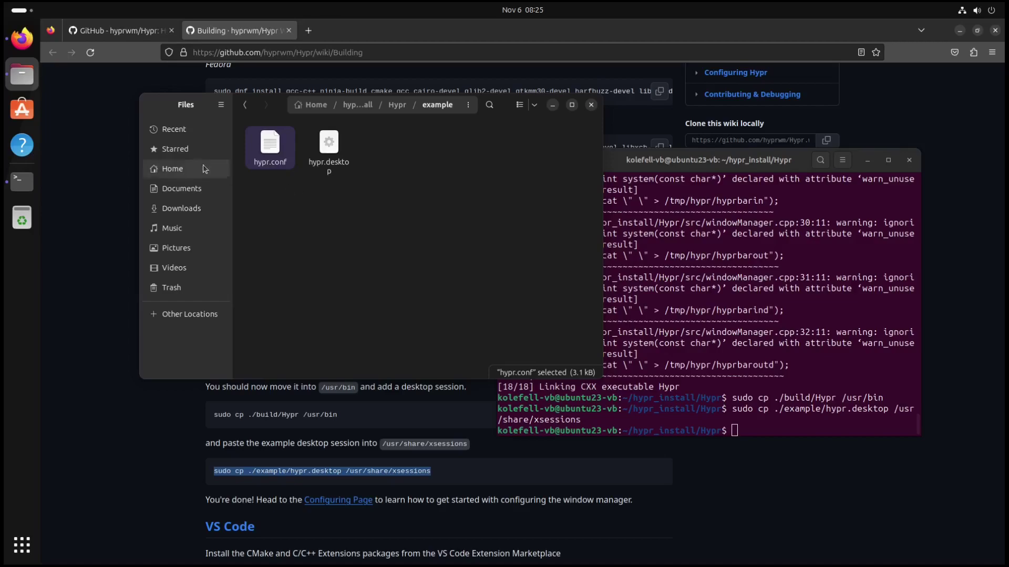
{"action": "left_click", "coordinate": [176, 168]}
{"action": "left_click", "coordinate": [358, 303]}
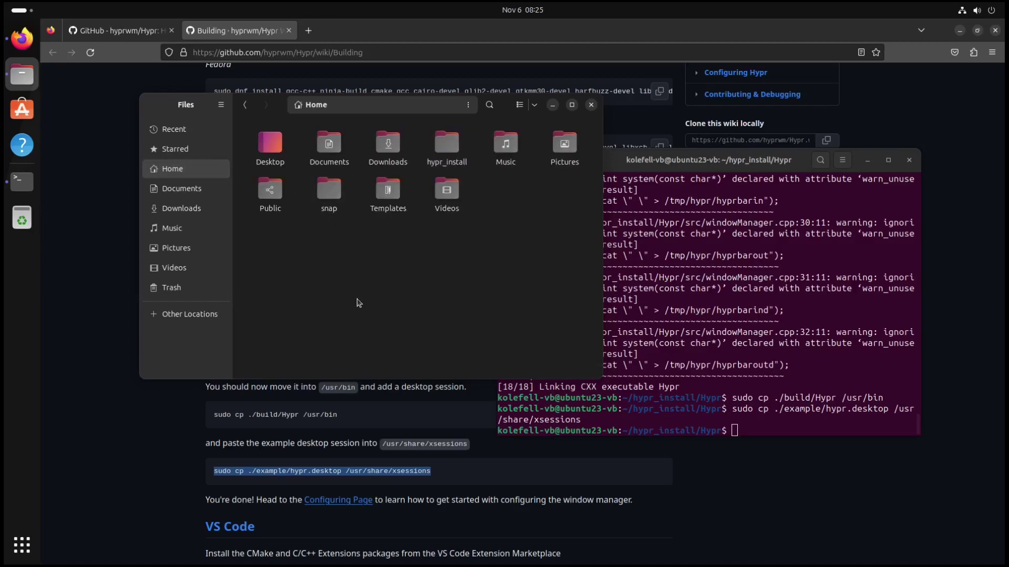
{"action": "right_click", "coordinate": [418, 289]}
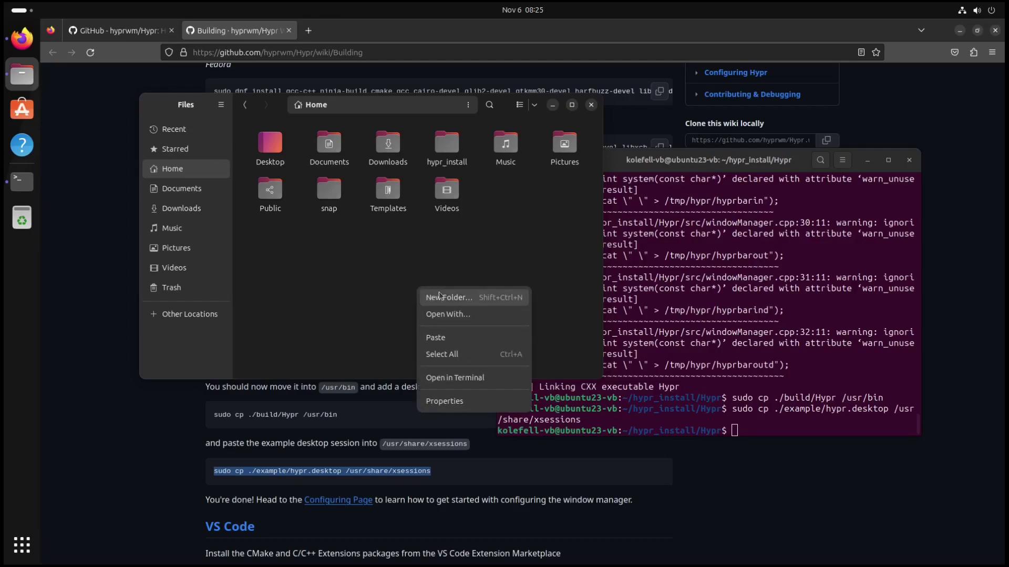
{"action": "left_click", "coordinate": [345, 292]}
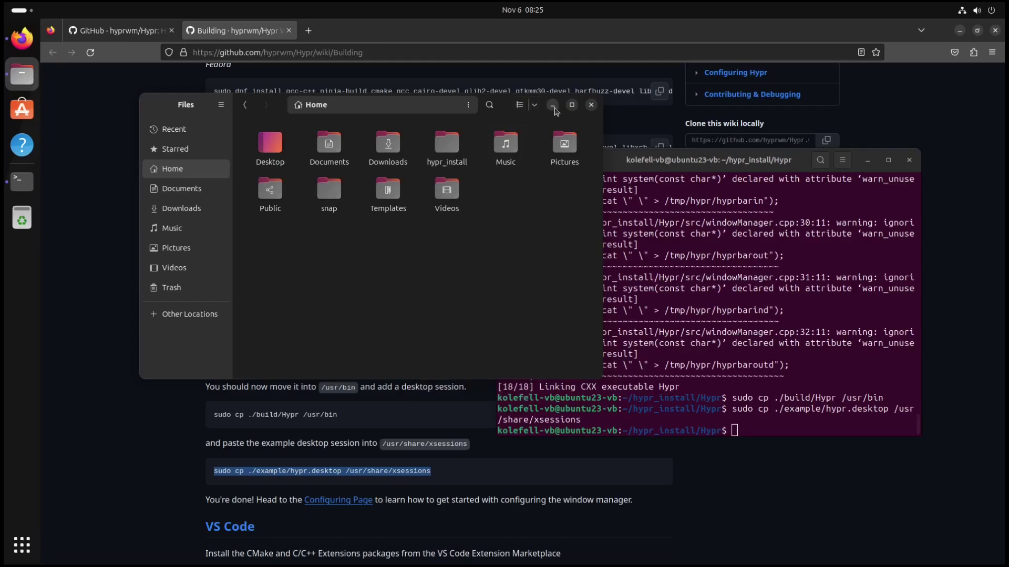
Toggle the Home folder's list/grid view and sort options, then open the Files main menu.
{"action": "left_click", "coordinate": [520, 105]}
{"action": "left_click", "coordinate": [520, 106]}
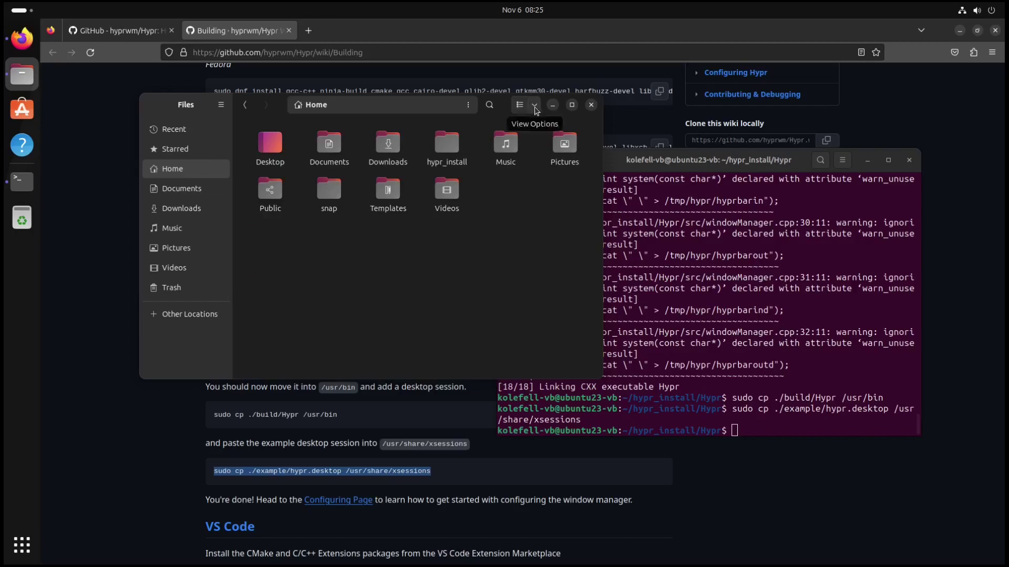
{"action": "left_click", "coordinate": [535, 106]}
{"action": "left_click", "coordinate": [413, 330]}
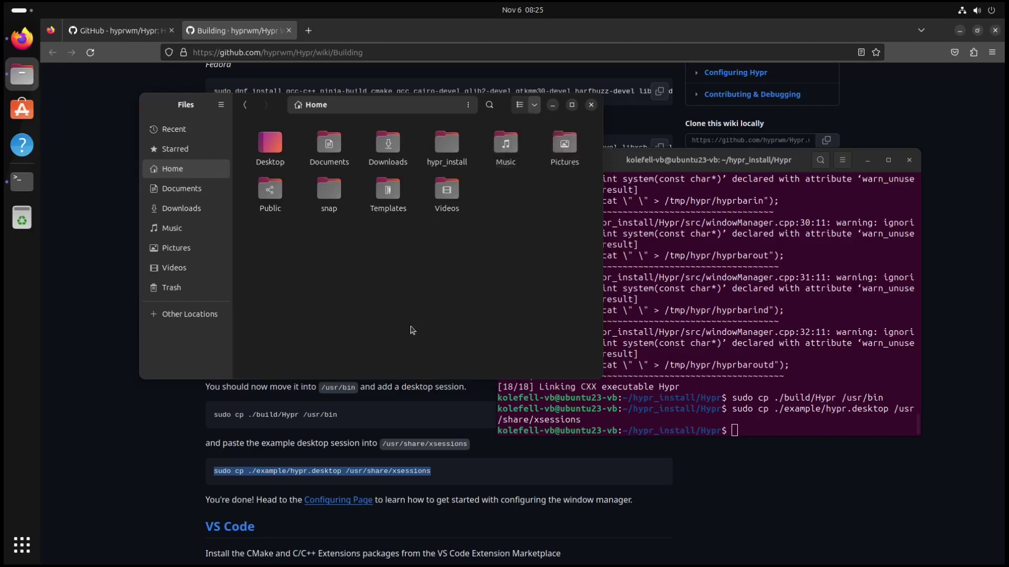
{"action": "left_click", "coordinate": [467, 105]}
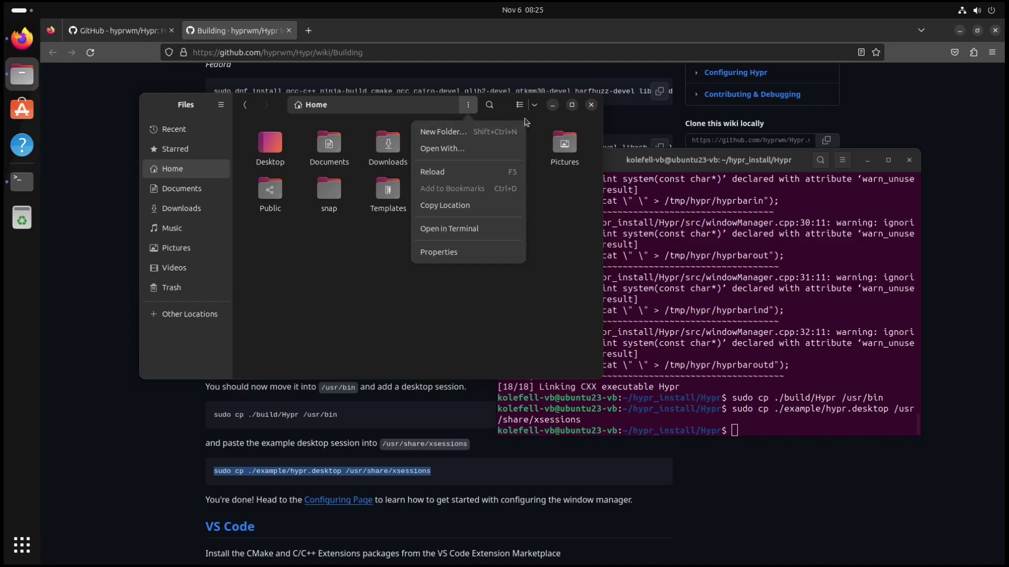
{"action": "left_click", "coordinate": [578, 283]}
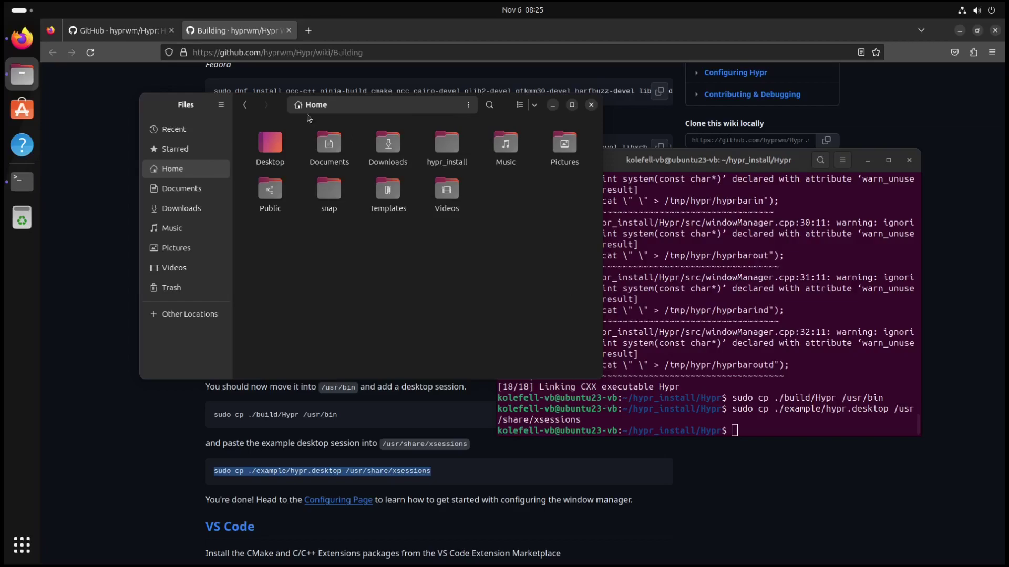
{"action": "left_click", "coordinate": [221, 107]}
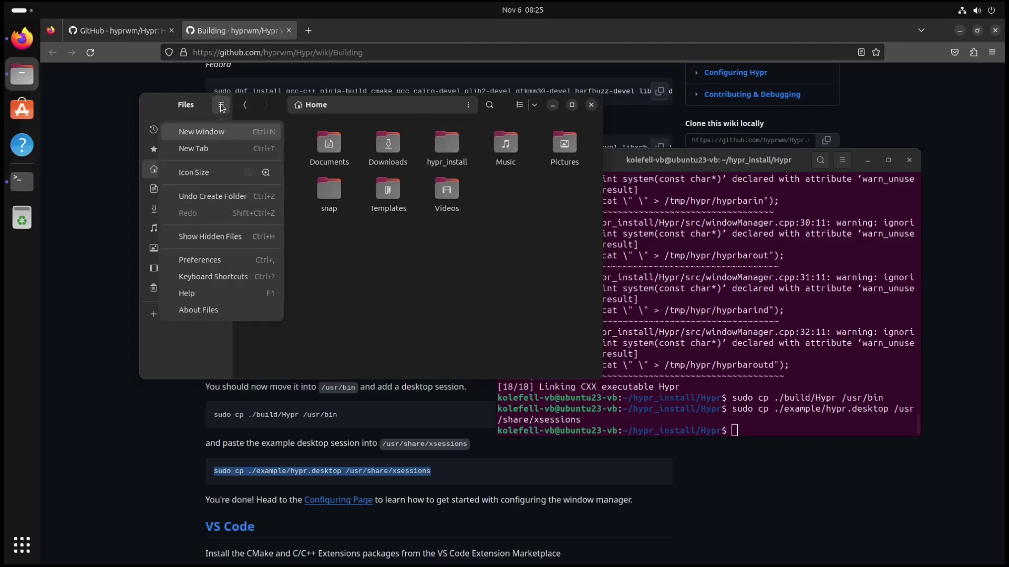
Show hidden files and create a new folder named hypr inside .config.
{"action": "left_click", "coordinate": [225, 238]}
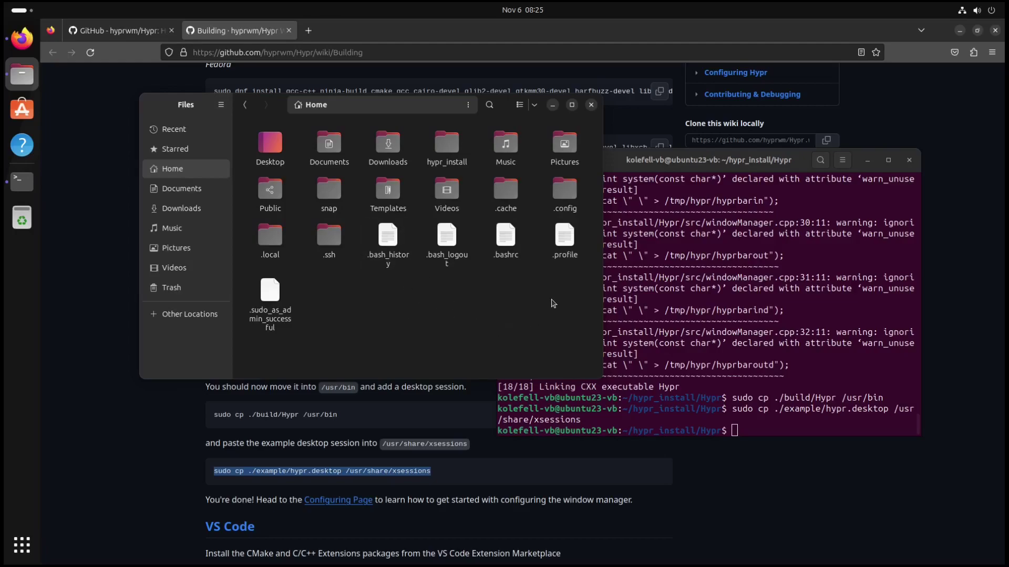
{"action": "double_click", "coordinate": [564, 196]}
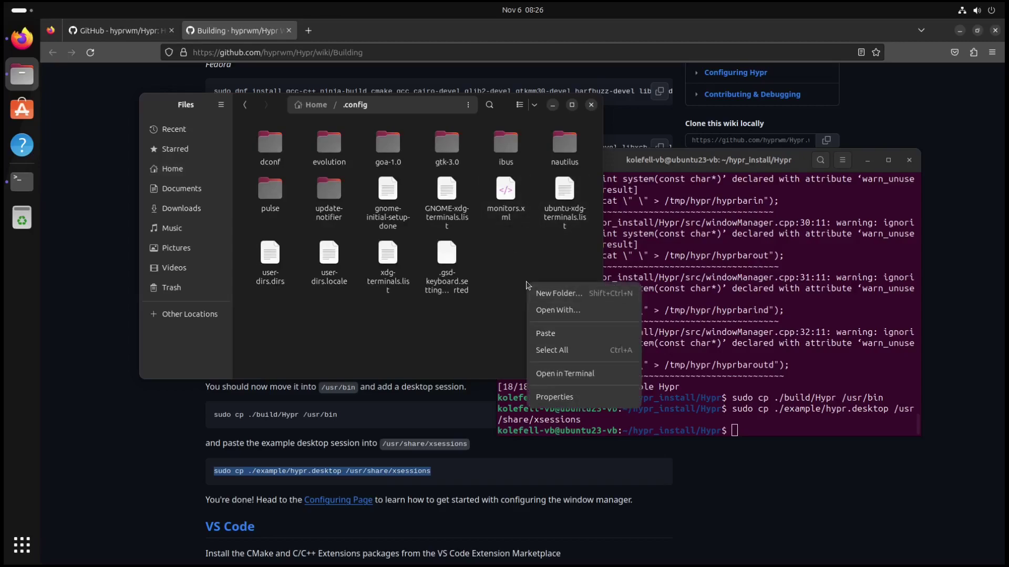
{"action": "left_click", "coordinate": [557, 296]}
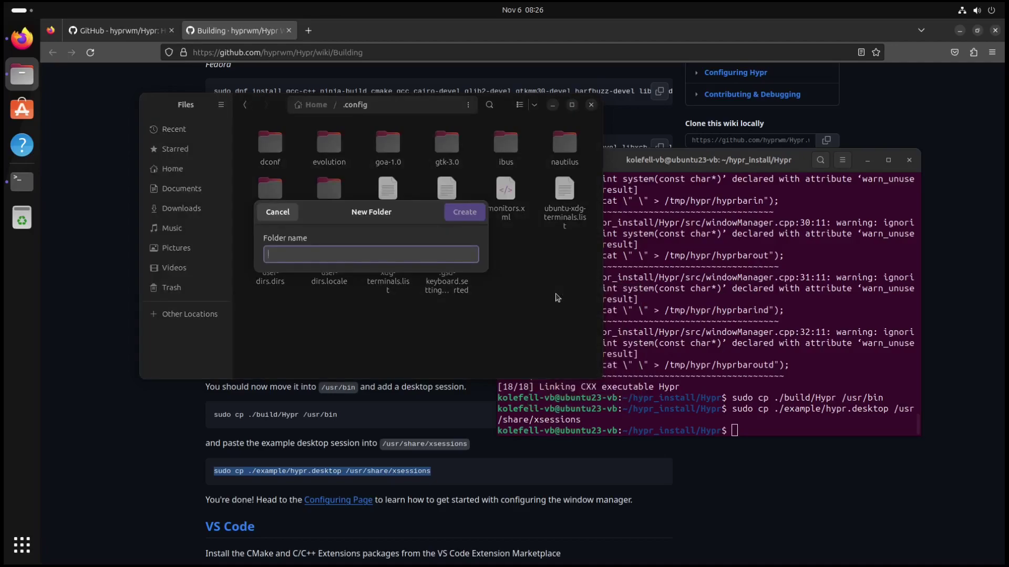
{"action": "type", "text": "hypr"}
{"action": "key", "text": "Return"}
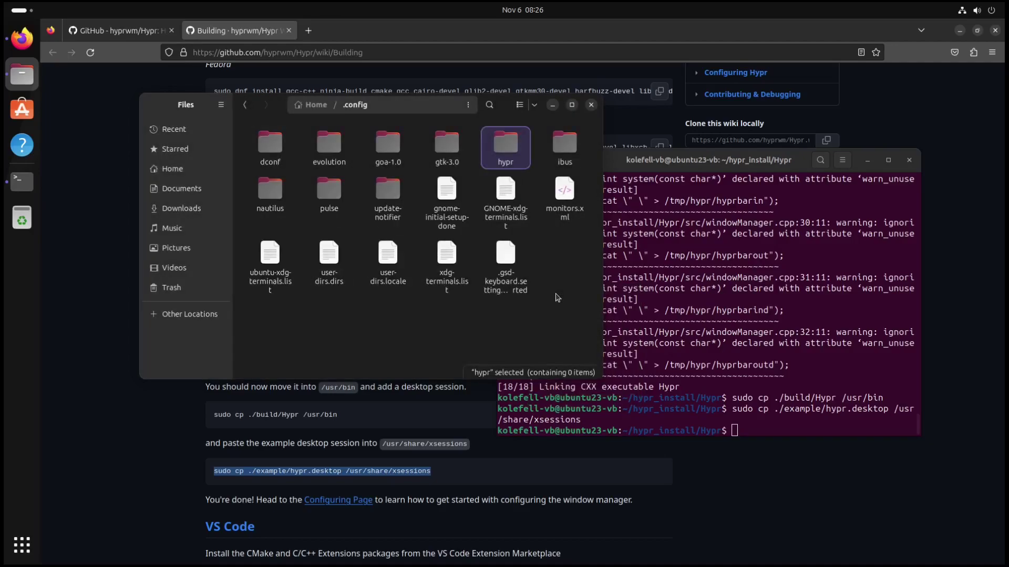
Paste hypr.conf into the hypr folder and turn hidden files back off.
{"action": "key", "text": "Return"}
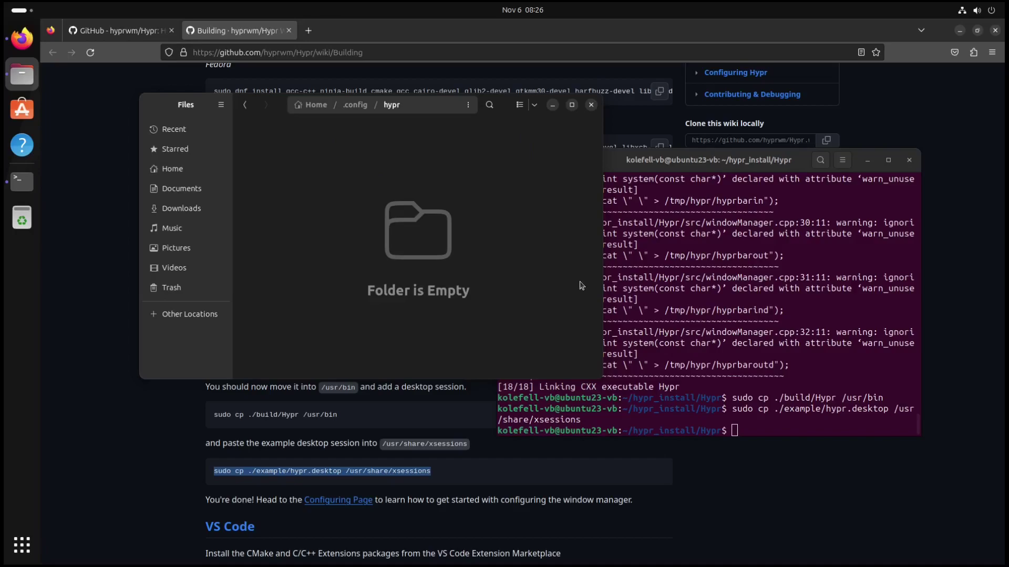
{"action": "key", "text": "ctrl+v"}
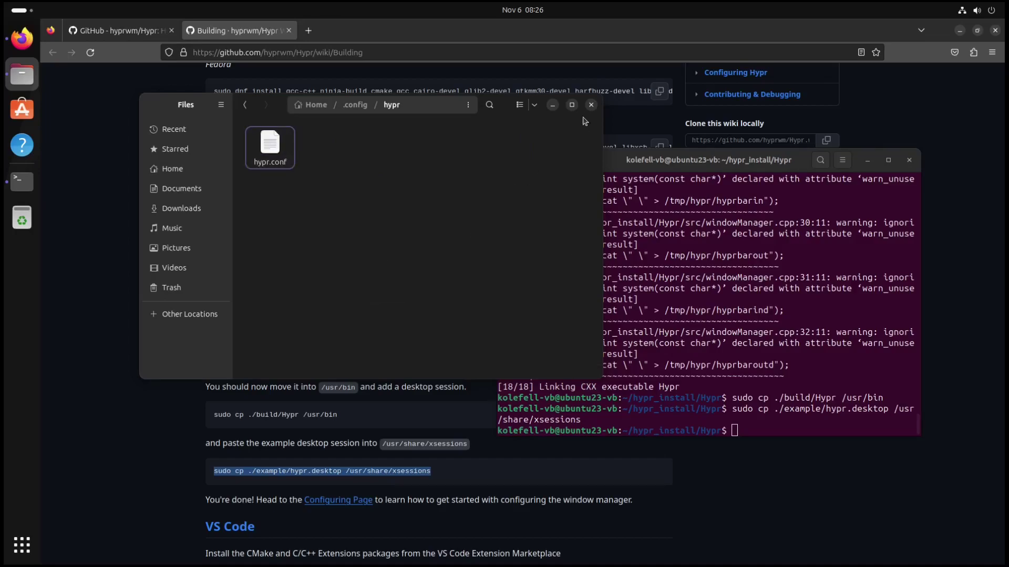
{"action": "left_click", "coordinate": [220, 105]}
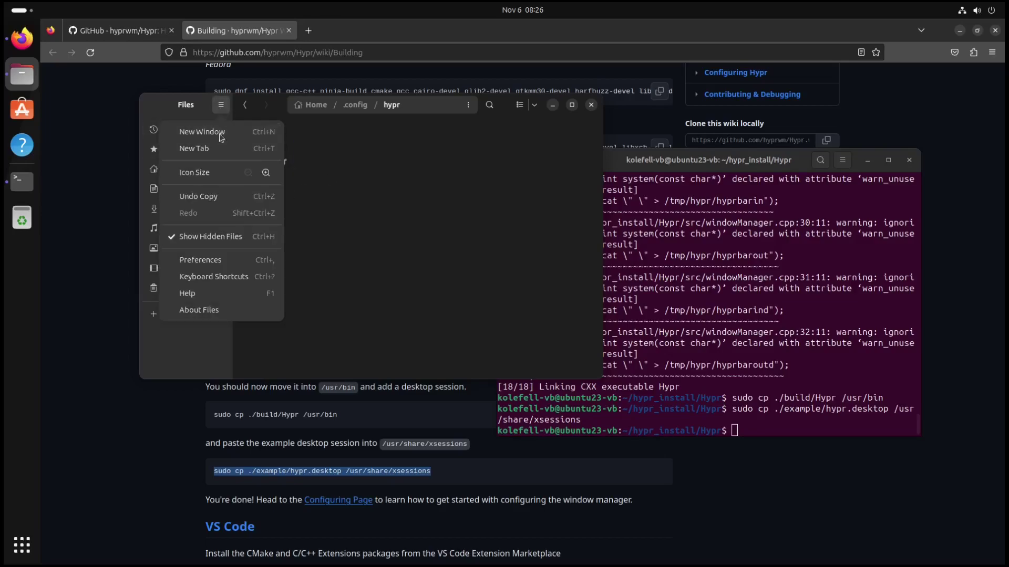
{"action": "left_click", "coordinate": [222, 236]}
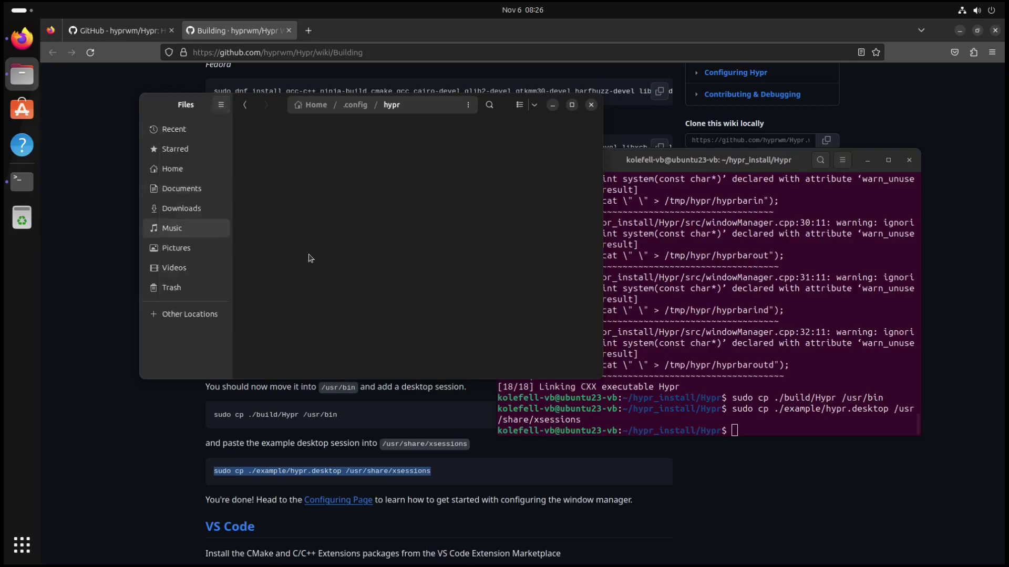
Close Files and log out of the Ubuntu session from the quick-settings power menu.
{"action": "left_click", "coordinate": [591, 105]}
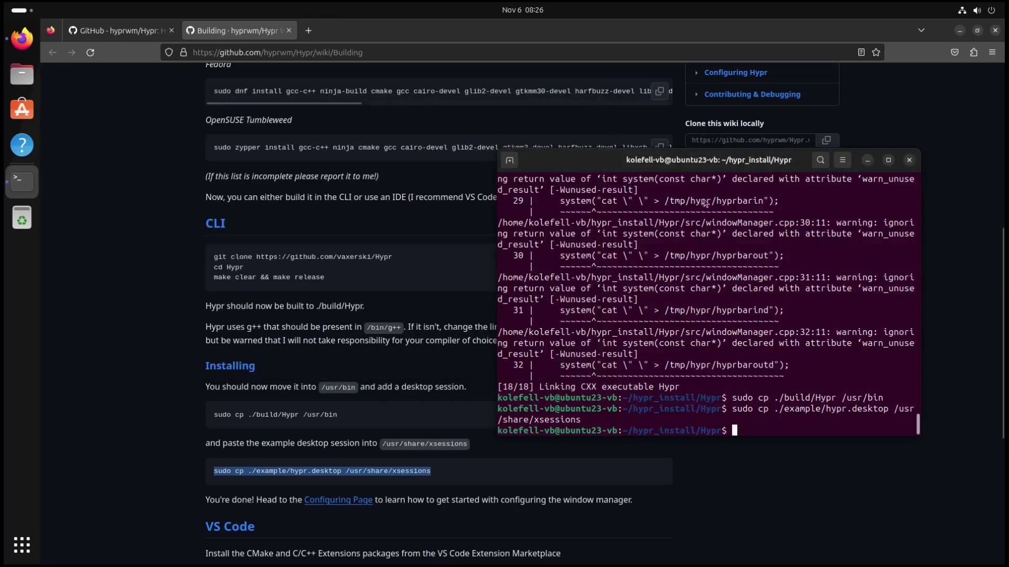
{"action": "left_click", "coordinate": [987, 12]}
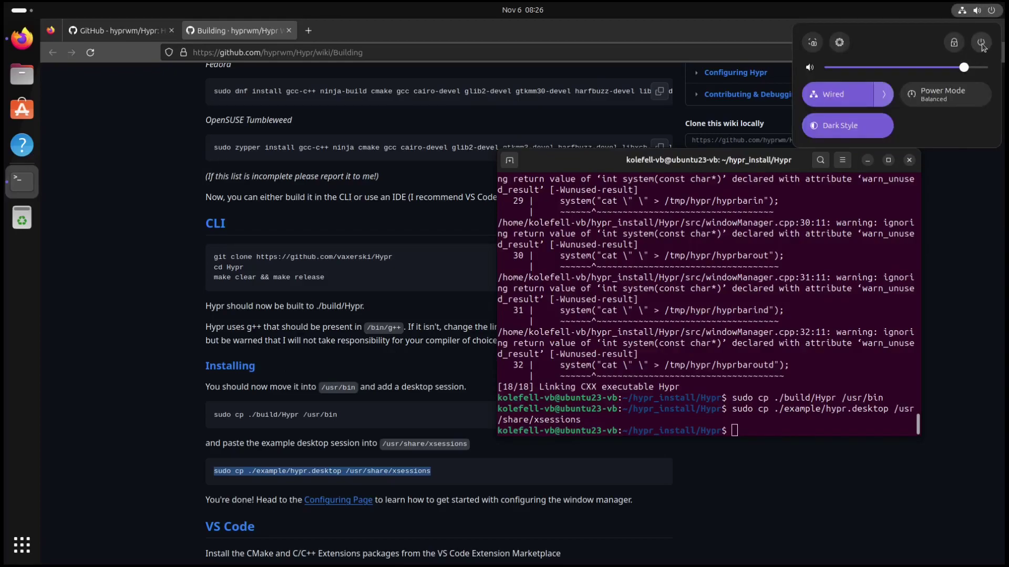
{"action": "left_click", "coordinate": [980, 44]}
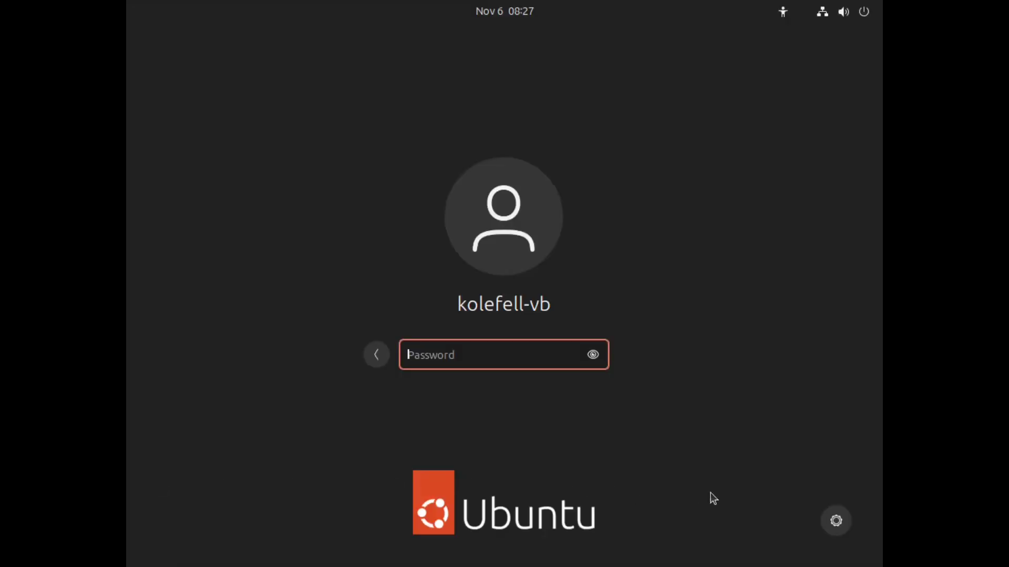
Choose the Hypr session on the login screen and sign in with the account password.
{"action": "left_click", "coordinate": [836, 521]}
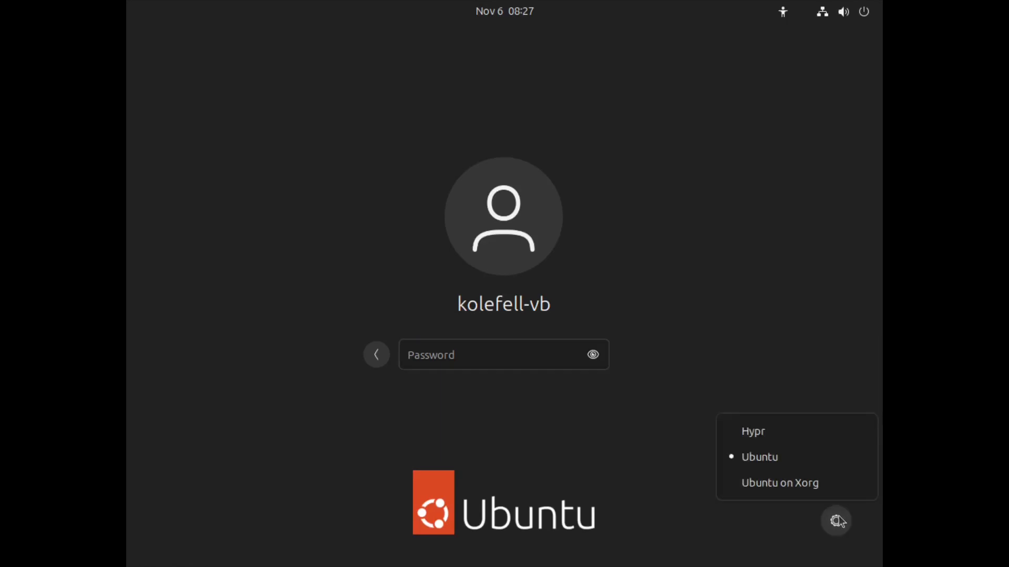
{"action": "left_click", "coordinate": [783, 433]}
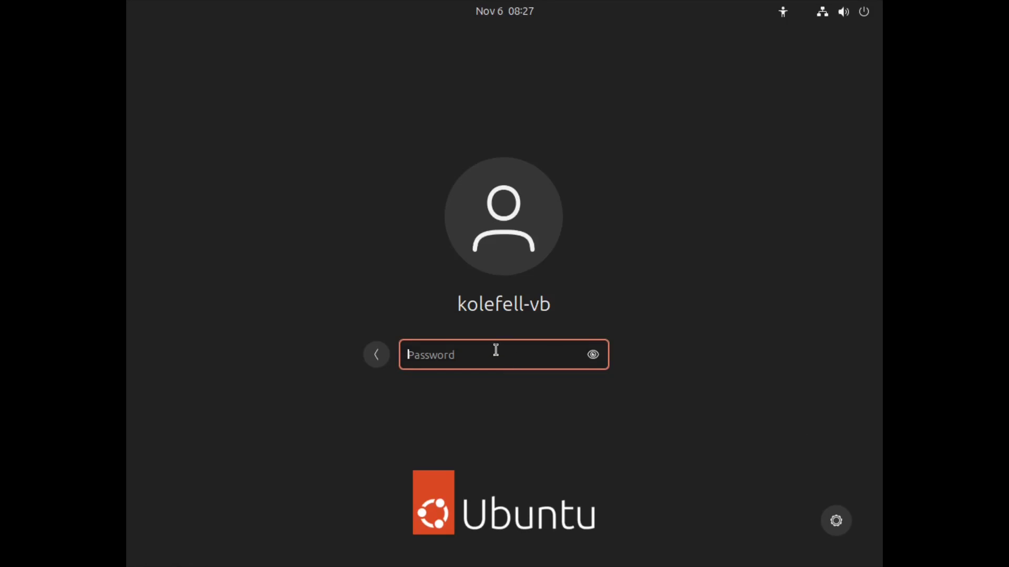
{"action": "type", "text": "••"}
{"action": "key", "text": "Return"}
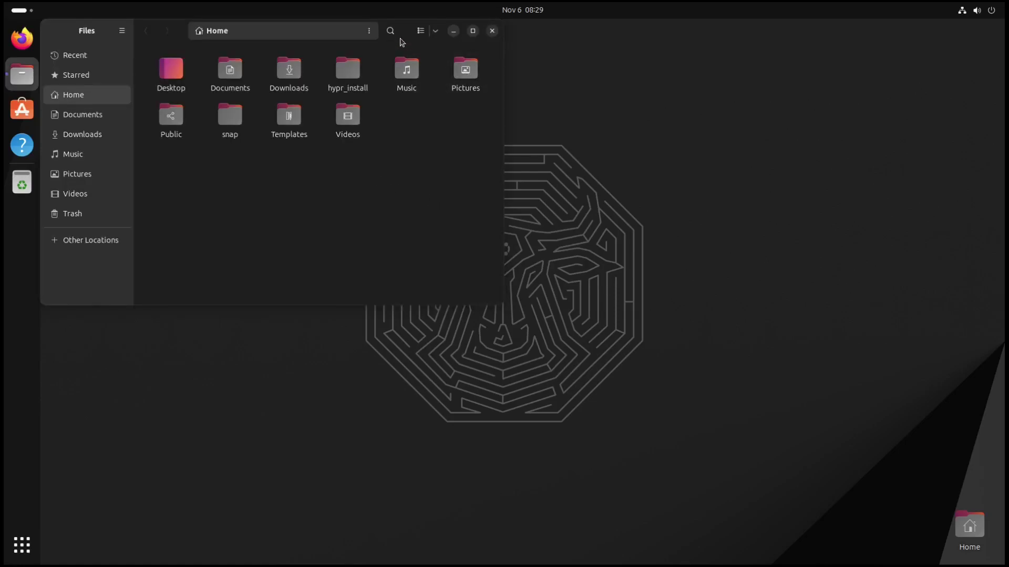
Centre the Files window and show hidden files in the Home folder.
{"action": "left_click_drag", "start_coordinate": [184, 38], "coordinate": [409, 147]}
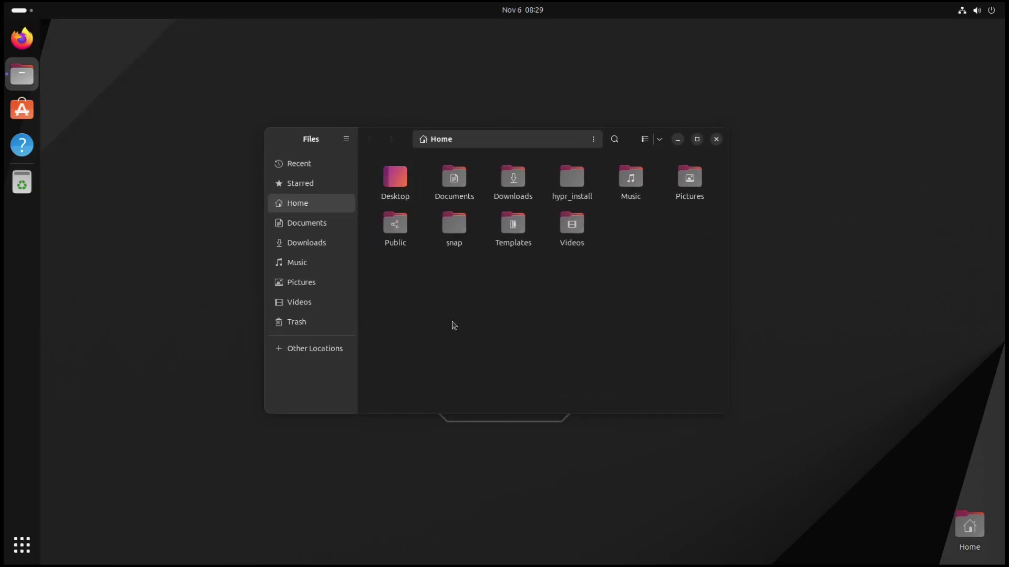
{"action": "left_click", "coordinate": [347, 139]}
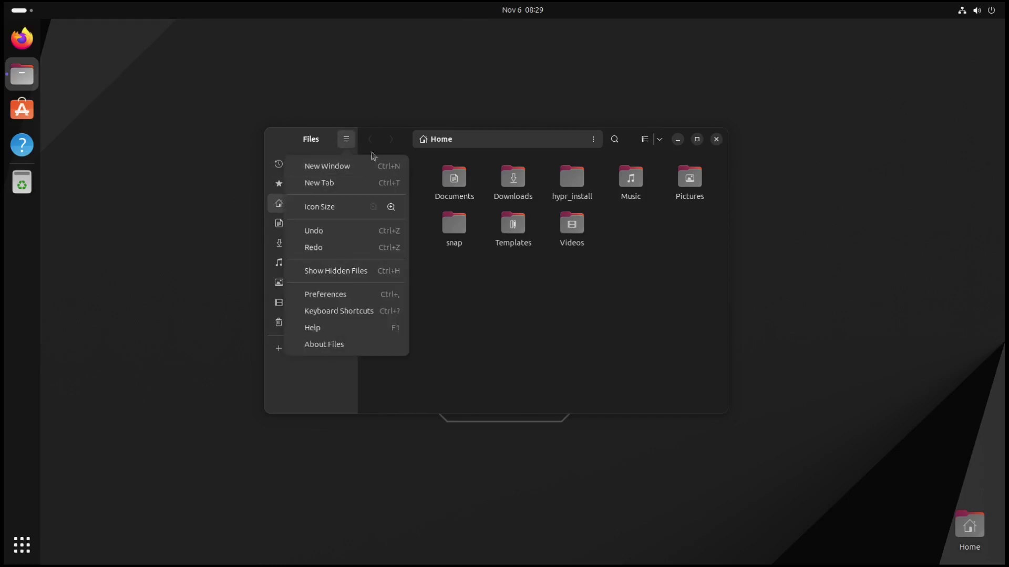
{"action": "left_click", "coordinate": [344, 273]}
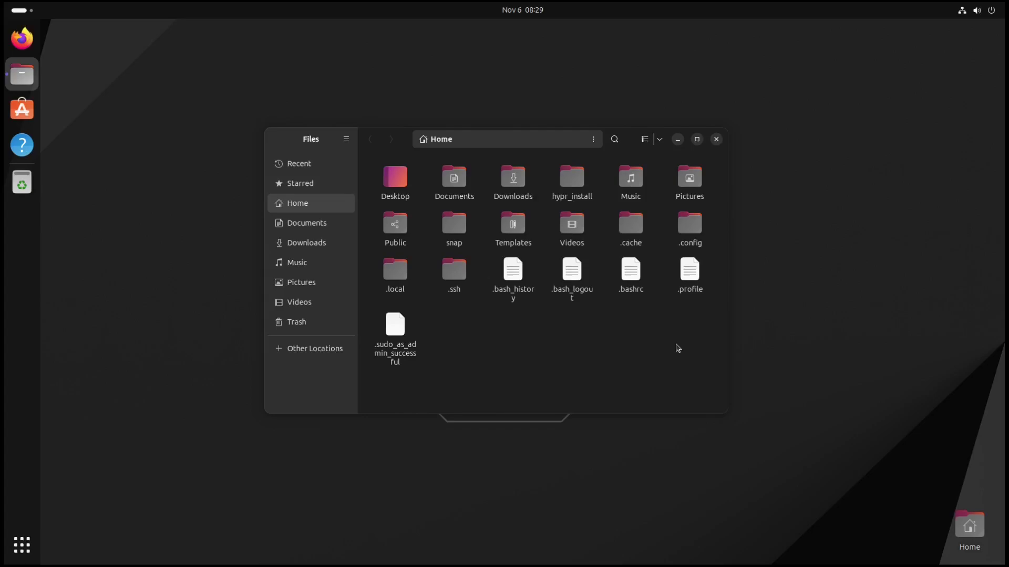
{"action": "key", "text": "ctrl+h"}
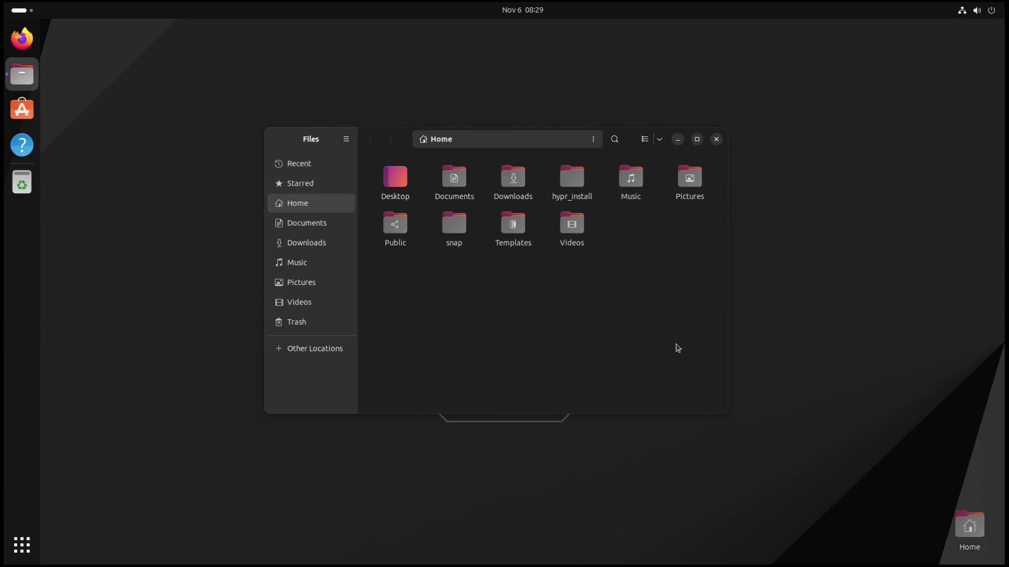
{"action": "key", "text": "ctrl+h"}
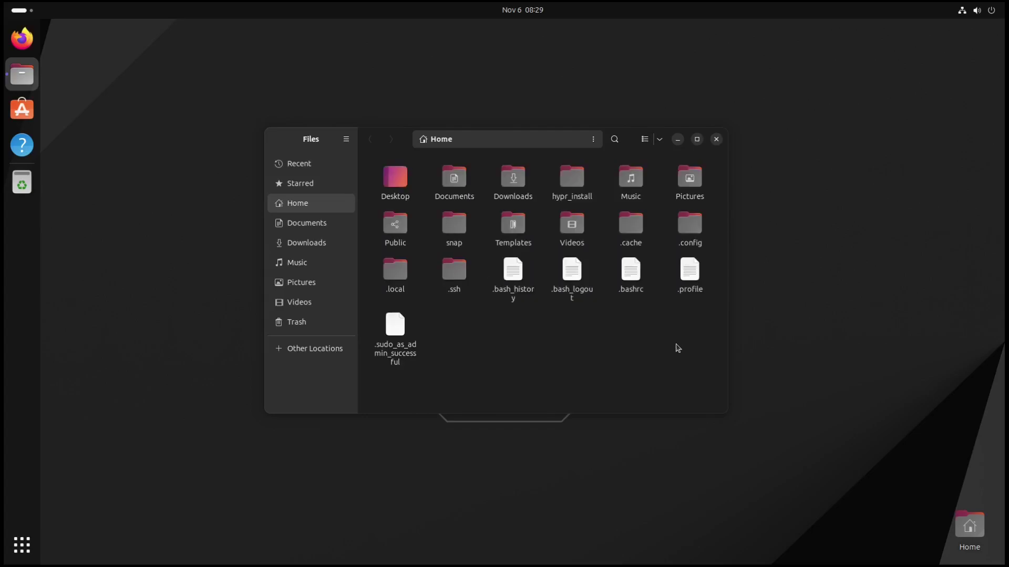
Go into .config, then hypr, and select hypr.conf.
{"action": "double_click", "coordinate": [691, 228]}
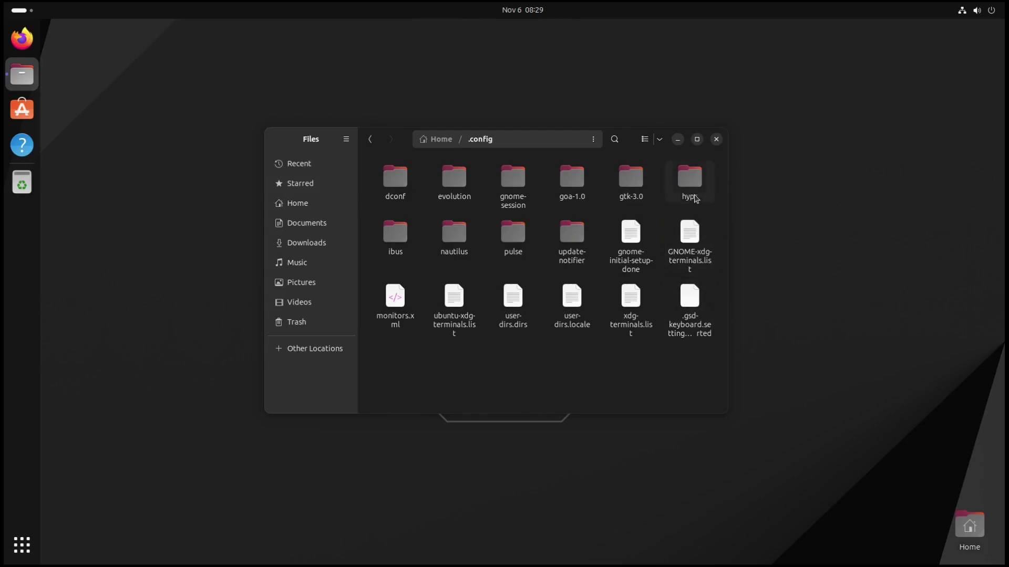
{"action": "double_click", "coordinate": [692, 179]}
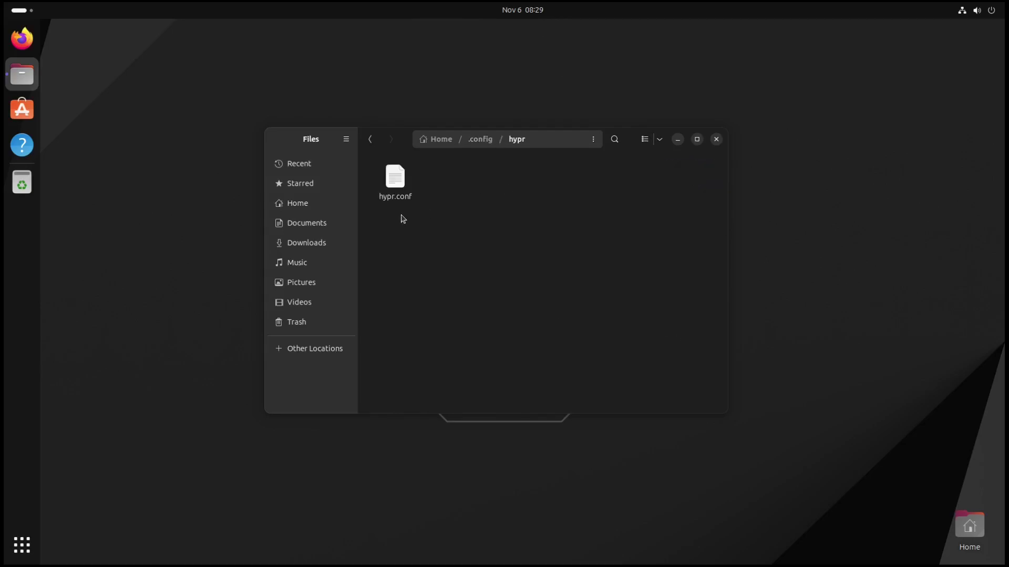
{"action": "left_click", "coordinate": [395, 190]}
Open hypr.conf in Text Editor, then enlarge and centre the editor window.
{"action": "double_click", "coordinate": [395, 189]}
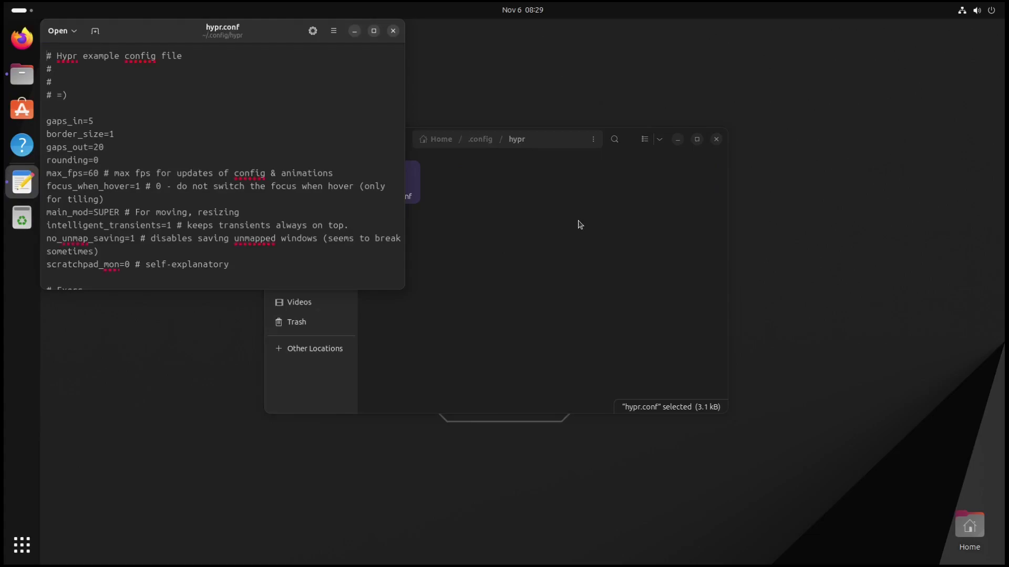
{"action": "left_click_drag", "start_coordinate": [403, 291], "coordinate": [685, 496]}
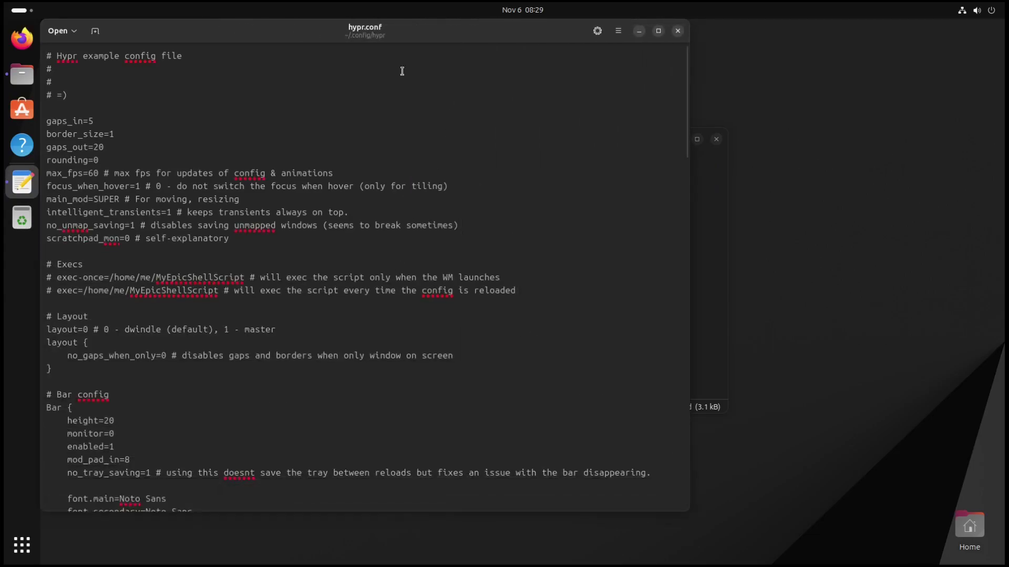
{"action": "left_click_drag", "start_coordinate": [263, 35], "coordinate": [451, 65]}
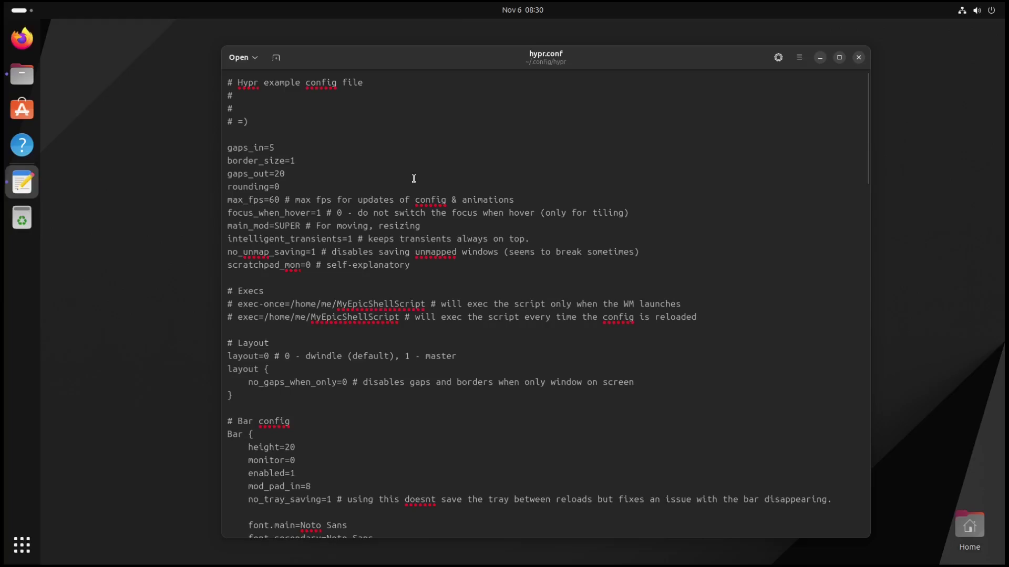
Change gaps_in to 8, border_size to 2, gaps_out to 10 and rounding to 20.
{"action": "left_click", "coordinate": [279, 146]}
{"action": "key", "text": "BackSpace"}
{"action": "type", "text": "8"}
{"action": "key", "text": "End"}
{"action": "key", "text": "BackSpace"}
{"action": "type", "text": "2"}
{"action": "key", "text": "Down"}
{"action": "key", "text": "BackSpace"}
{"action": "key", "text": "BackSpace"}
{"action": "type", "text": "10"}
{"action": "key", "text": "BackSpace"}
{"action": "type", "text": "20"}
Move down to the Bar block and delete the old mod_pad_in value 8.
{"action": "left_click", "coordinate": [284, 225]}
{"action": "left_click", "coordinate": [264, 291]}
{"action": "key", "text": "Down"}
{"action": "key", "text": "Down"}
{"action": "key", "text": "Down"}
{"action": "key", "text": "Down"}
{"action": "key", "text": "Down"}
{"action": "key", "text": "Down"}
{"action": "key", "text": "Down"}
{"action": "key", "text": "End"}
{"action": "key", "text": "BackSpace"}
Enter 10 as mod_pad_in and scroll down to the # keybinds section.
{"action": "type", "text": "10"}
{"action": "scroll", "coordinate": [560, 313], "scroll_direction": "down", "scroll_amount": 5}
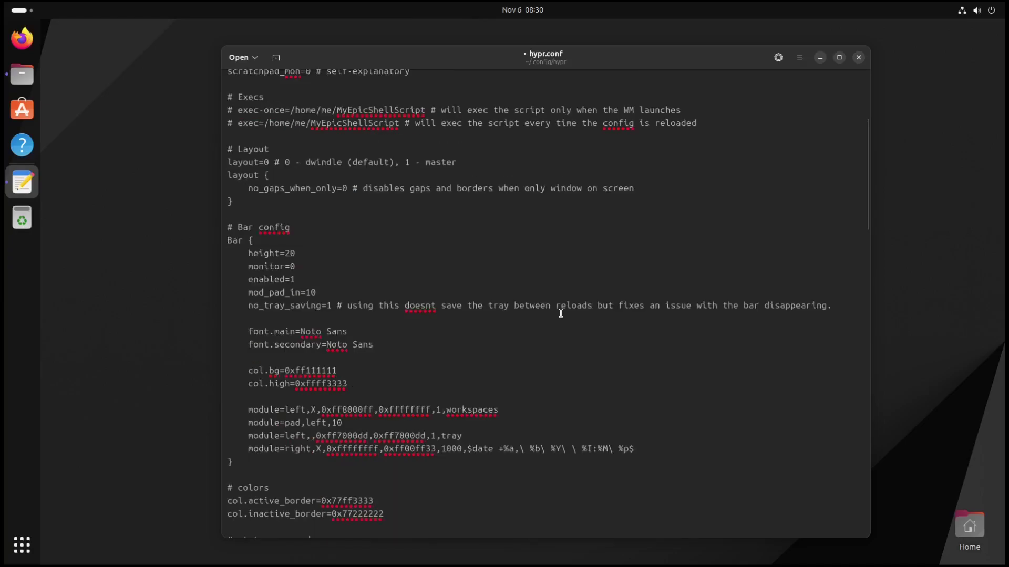
{"action": "scroll", "coordinate": [561, 313], "scroll_direction": "down", "scroll_amount": 1}
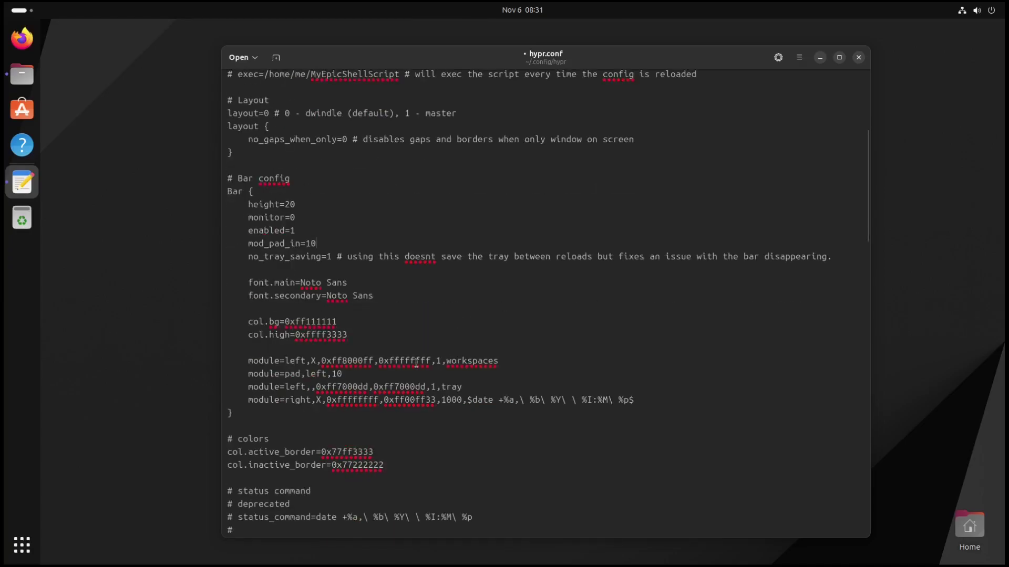
{"action": "scroll", "coordinate": [416, 363], "scroll_direction": "down", "scroll_amount": 2}
{"action": "scroll", "coordinate": [416, 363], "scroll_direction": "down", "scroll_amount": 1}
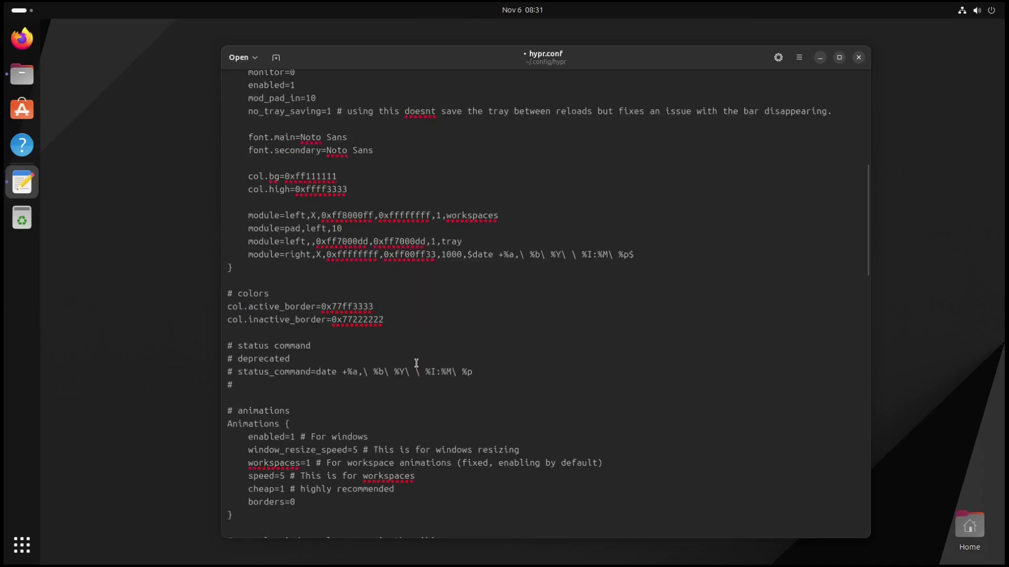
{"action": "scroll", "coordinate": [416, 363], "scroll_direction": "down", "scroll_amount": 4}
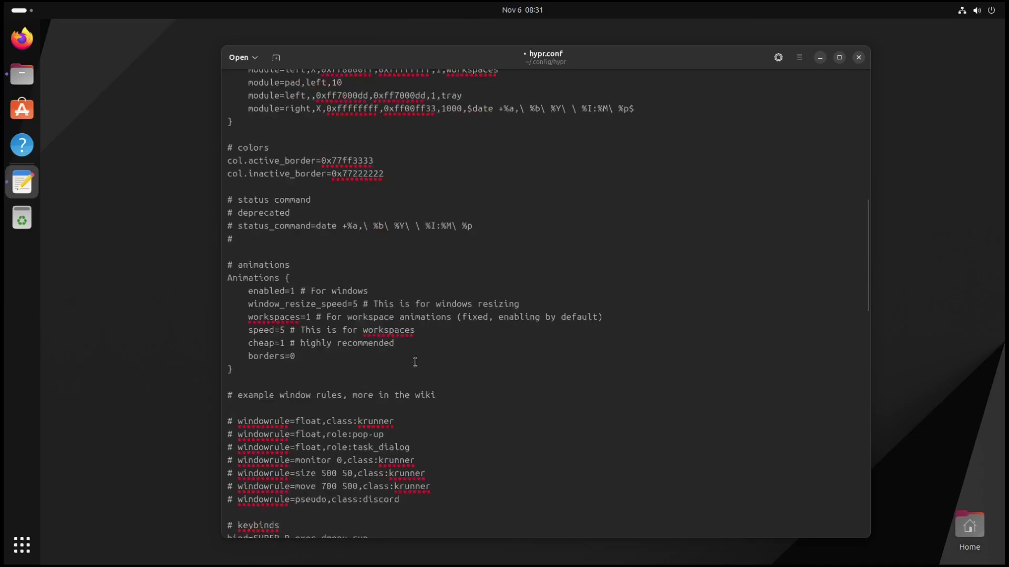
{"action": "scroll", "coordinate": [415, 362], "scroll_direction": "down", "scroll_amount": 3}
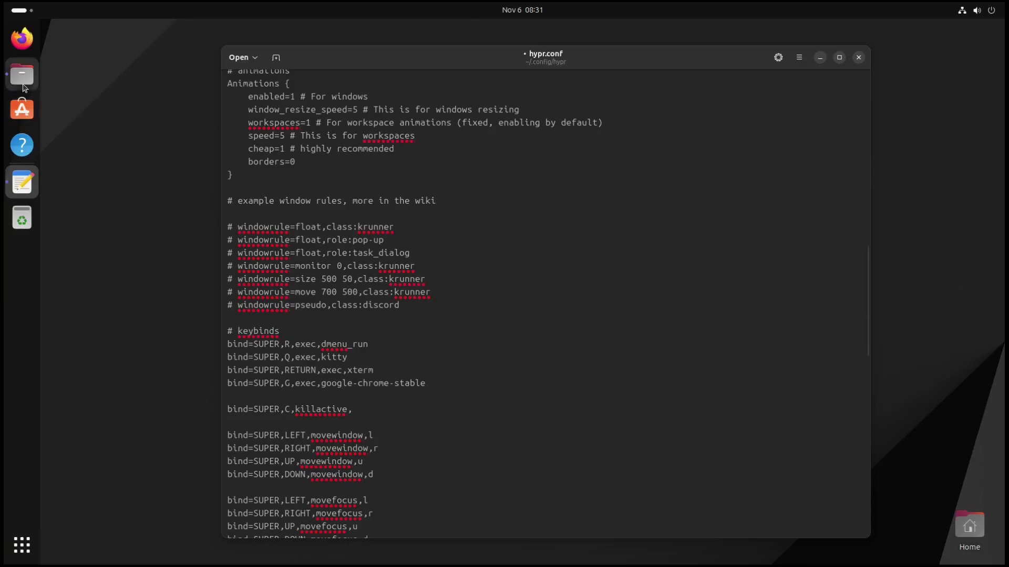
Launch Terminal from the app grid and move it to the right side.
{"action": "left_click", "coordinate": [21, 545]}
{"action": "left_click", "coordinate": [379, 396]}
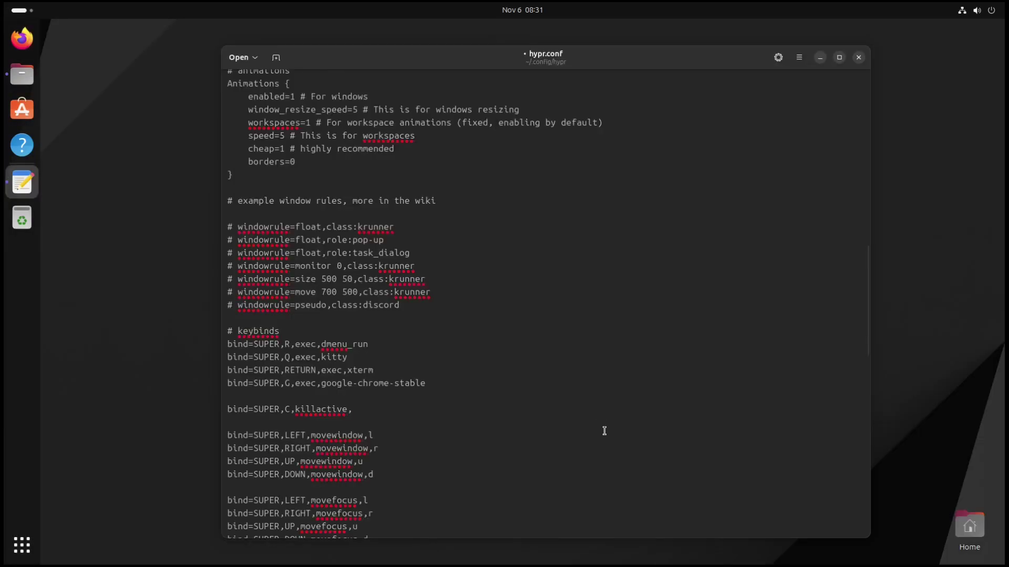
{"action": "left_click_drag", "start_coordinate": [333, 42], "coordinate": [777, 103]}
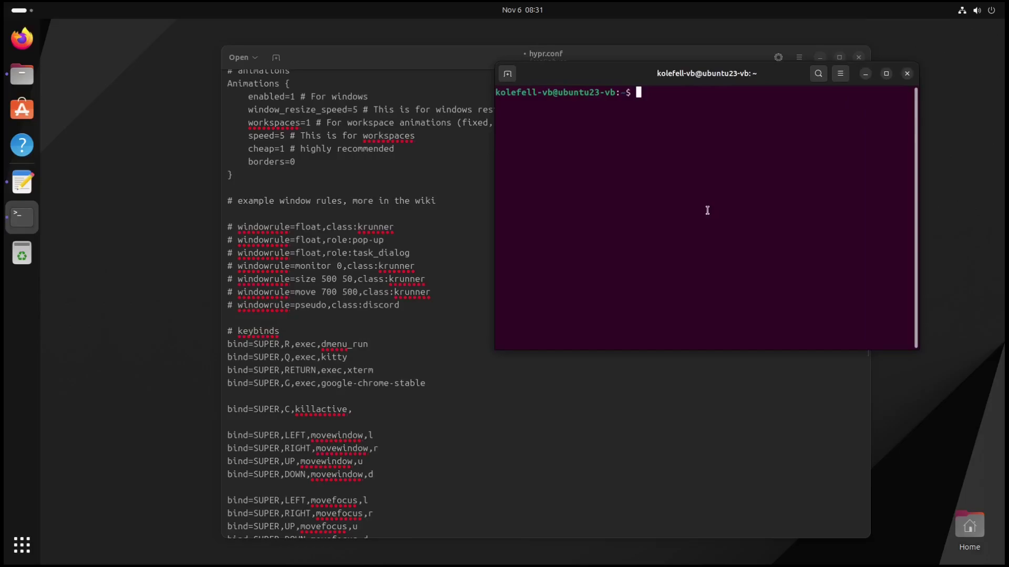
Run sudo apt install kitty dmenu rofi and enter the sudo password.
{"action": "type", "text": "sudp"}
{"action": "key", "text": "BackSpace"}
{"action": "type", "text": "o apt install kitt"}
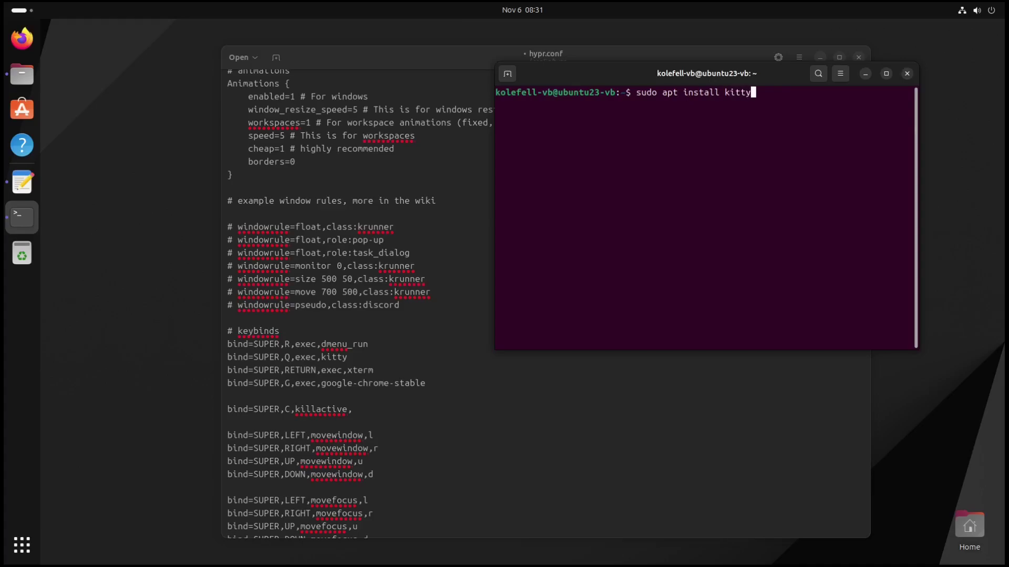
{"action": "type", "text": "y dmenu rofi"}
{"action": "key", "text": "Return"}
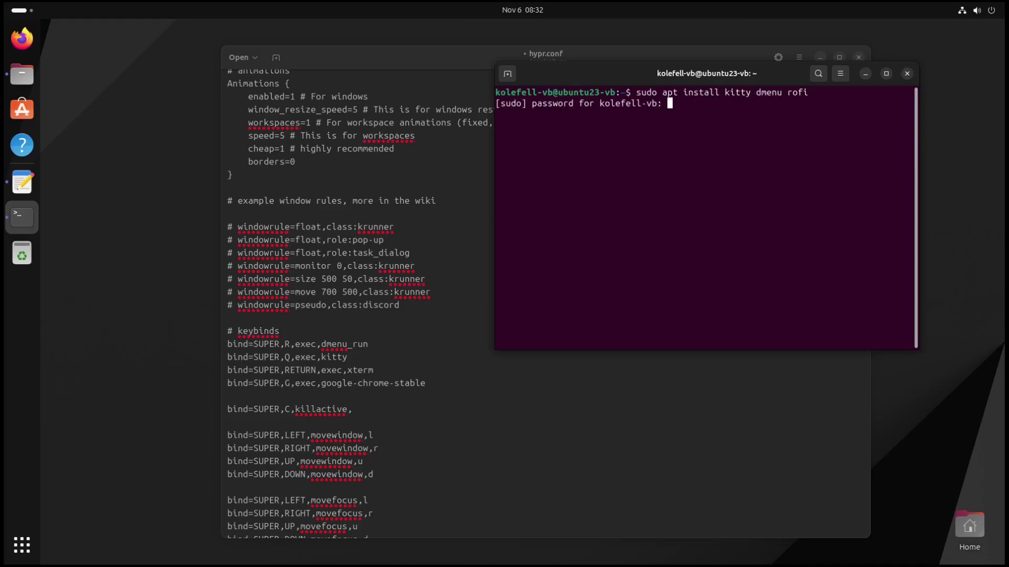
{"action": "key", "text": "Return"}
{"action": "key", "text": "Return"}
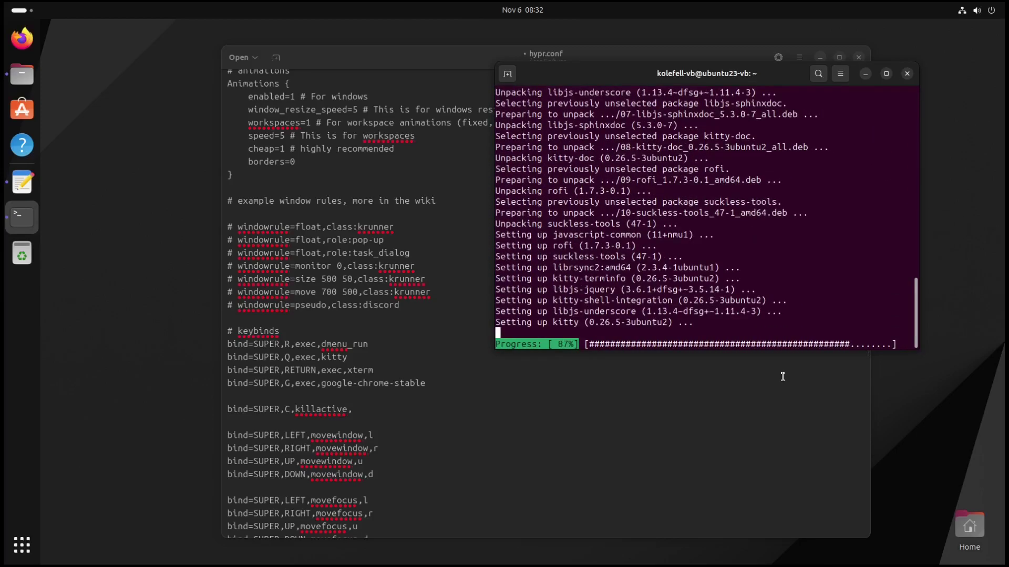
Change the dmenu_run bind's key from SUPER,R to SUPERSHIT,D.
{"action": "left_click", "coordinate": [292, 345]}
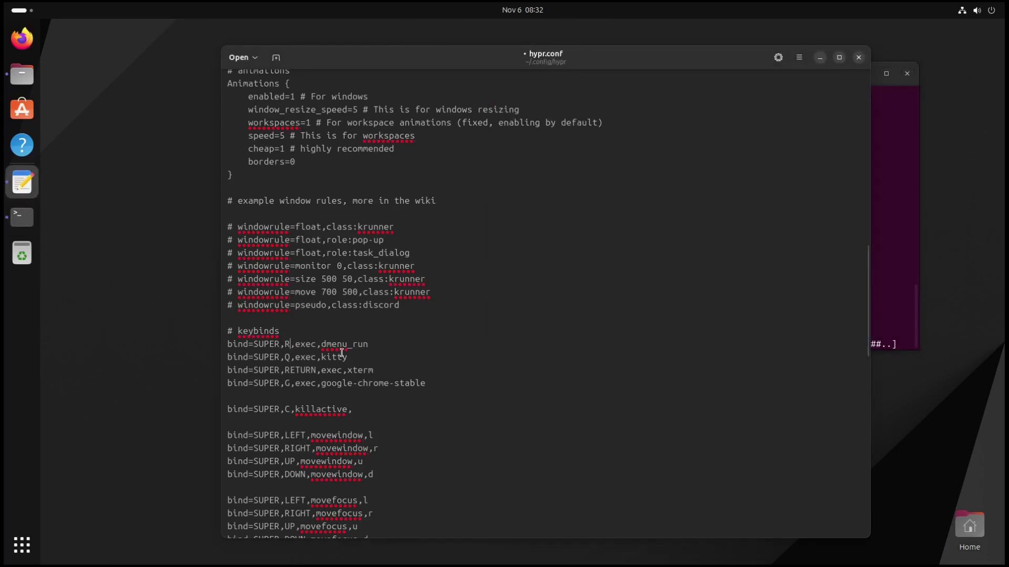
{"action": "key", "text": "BackSpace"}
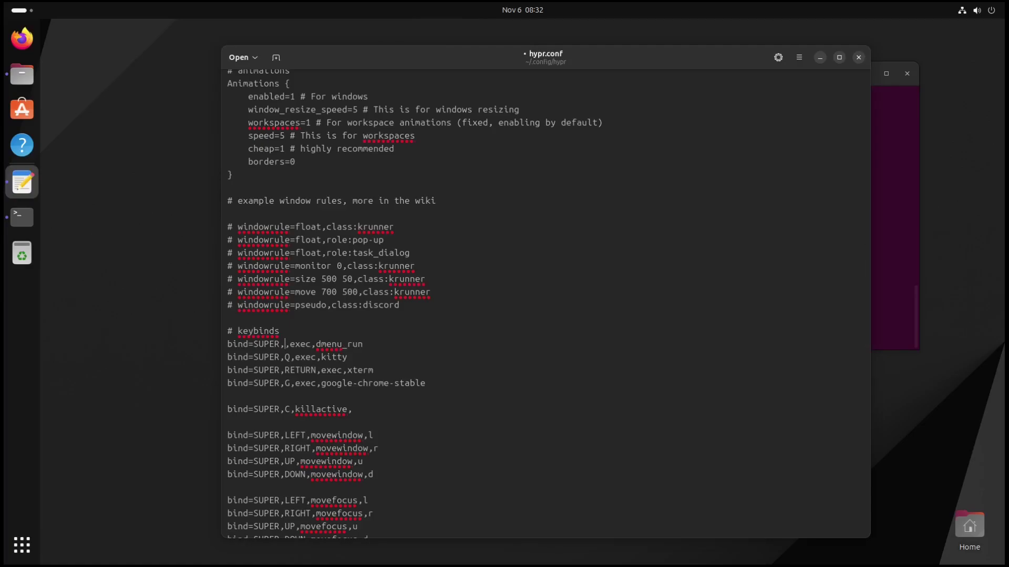
{"action": "type", "text": "D"}
{"action": "left_click", "coordinate": [285, 344]}
{"action": "type", "text": "SHIT"}
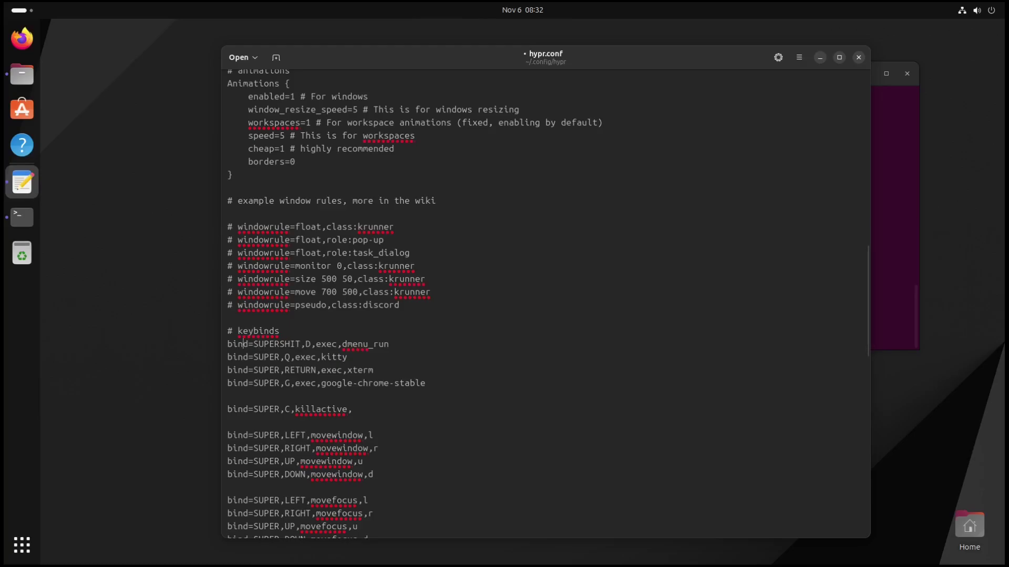
Add a bind=SUPER,D,exec,rofi -show drun line and erase kitty from the SUPER,Q bind.
{"action": "left_click", "coordinate": [228, 356]}
{"action": "key", "text": "Return"}
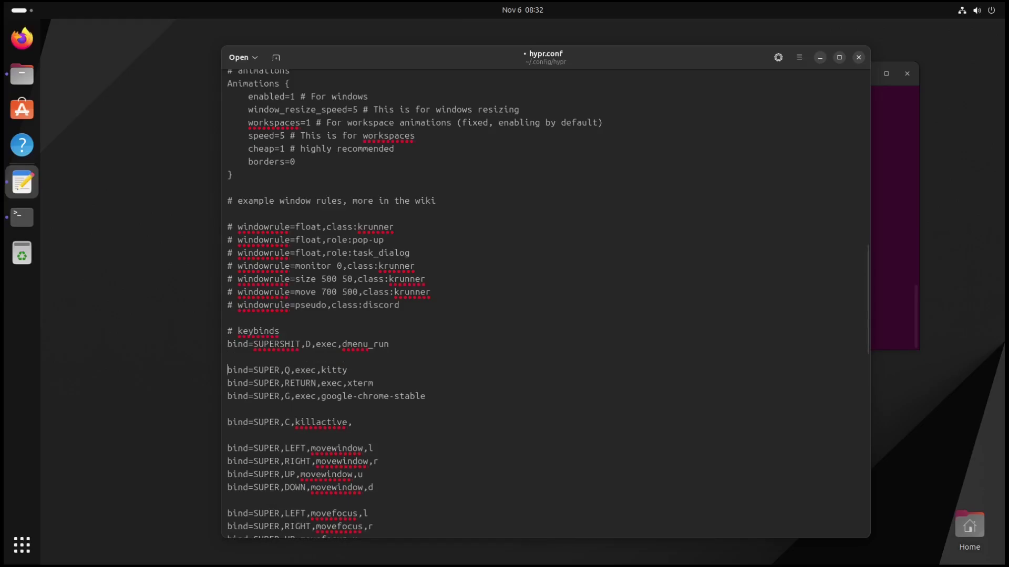
{"action": "type", "text": "bind=SUPER,D,e"}
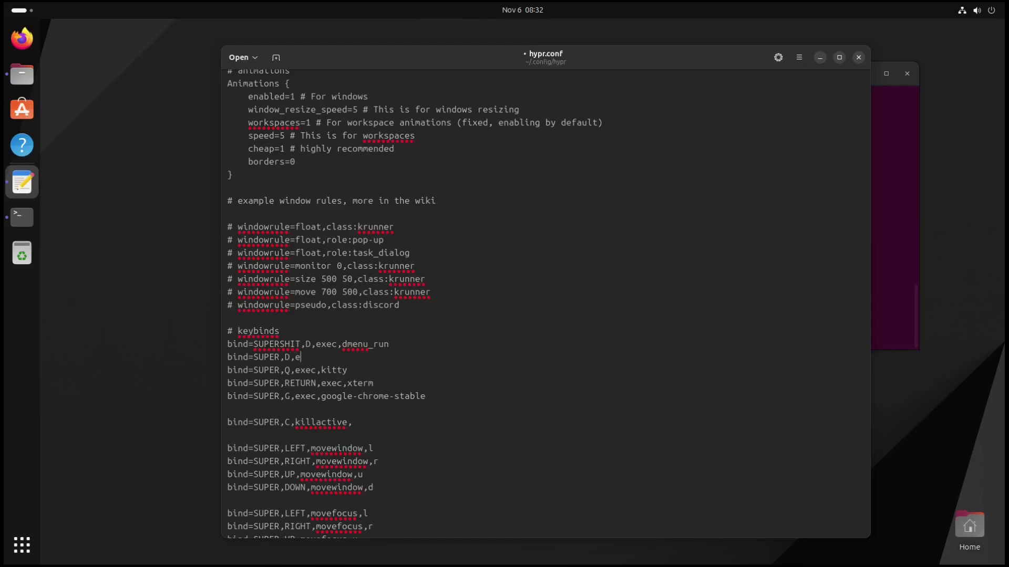
{"action": "type", "text": "xec,rofi -show drun"}
{"action": "left_click", "coordinate": [348, 370]}
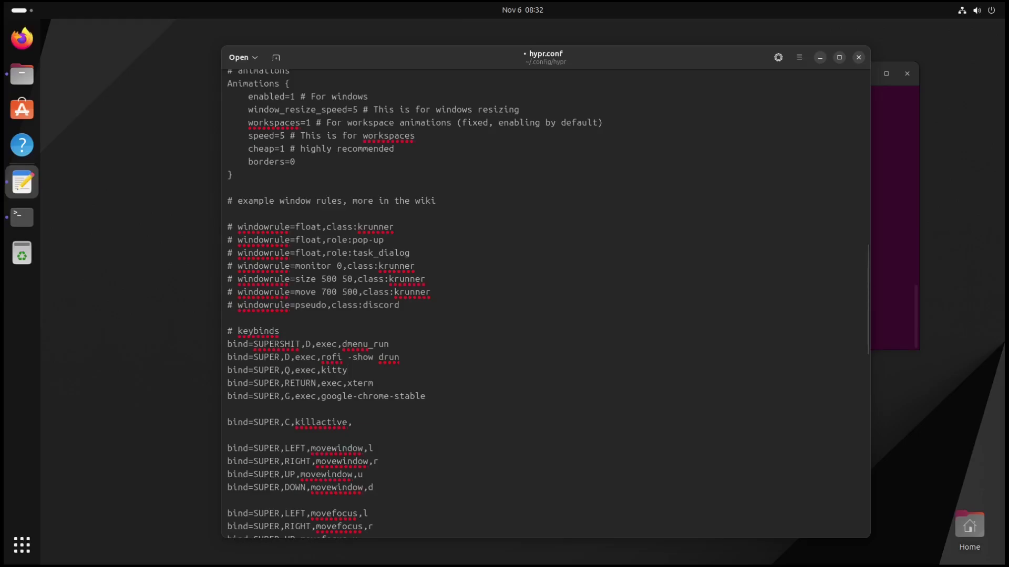
{"action": "key", "text": "BackSpace"}
{"action": "key", "text": "BackSpace"}
{"action": "key", "text": "BackSpace"}
{"action": "key", "text": "BackSpace"}
{"action": "key", "text": "BackSpace"}
{"action": "key", "text": "BackSpace"}
{"action": "key", "text": "BackSpace"}
{"action": "key", "text": "BackSpace"}
{"action": "key", "text": "BackSpace"}
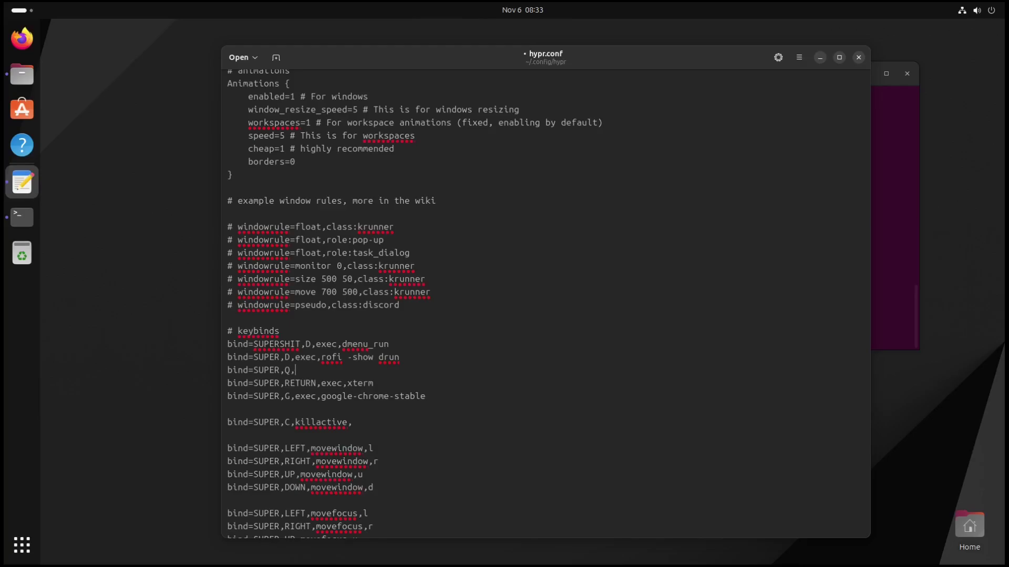
Set SUPER,Q to killactive and replace xterm with kitty on the SUPER,RETURN bind.
{"action": "type", "text": "killactive"}
{"action": "key", "text": "Delete"}
{"action": "key", "text": "Delete"}
{"action": "key", "text": "Delete"}
{"action": "key", "text": "Delete"}
{"action": "type", "text": "kitty"}
Change the SUPER,C killactive bind to SUPERSHIFT,Q with a trailing comma.
{"action": "key", "text": "Down"}
{"action": "key", "text": "Down"}
{"action": "key", "text": "Left"}
{"action": "key", "text": "Left"}
{"action": "key", "text": "Left"}
{"action": "key", "text": "Left"}
{"action": "key", "text": "Left"}
{"action": "key", "text": "Left"}
{"action": "key", "text": "Left"}
{"action": "key", "text": "Left"}
{"action": "key", "text": "Left"}
{"action": "key", "text": "Left"}
{"action": "key", "text": "Left"}
{"action": "key", "text": "Left"}
{"action": "type", "text": "SHI"}
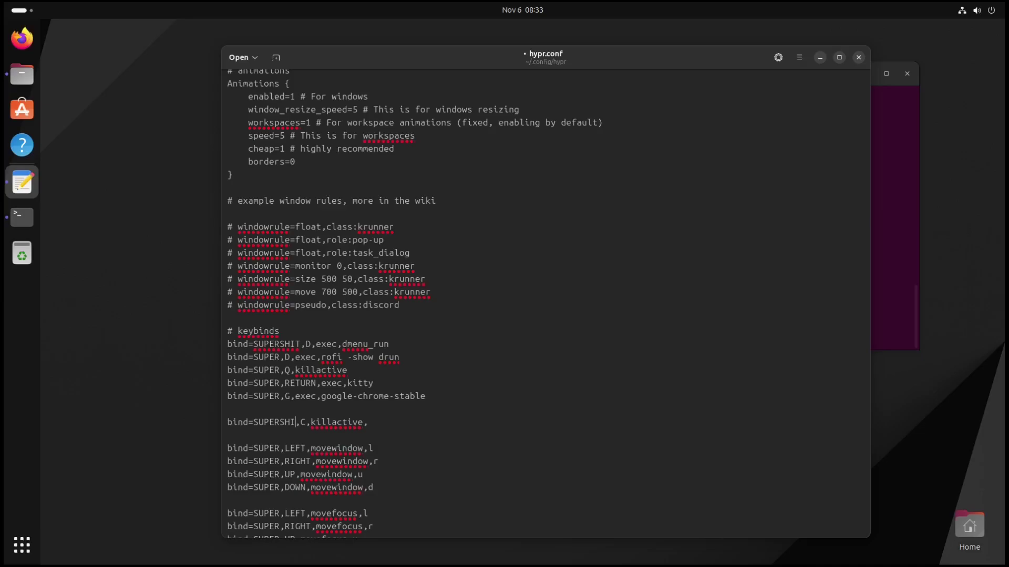
{"action": "type", "text": "FT"}
{"action": "left_click", "coordinate": [311, 422]}
{"action": "key", "text": "Delete"}
{"action": "type", "text": "Q"}
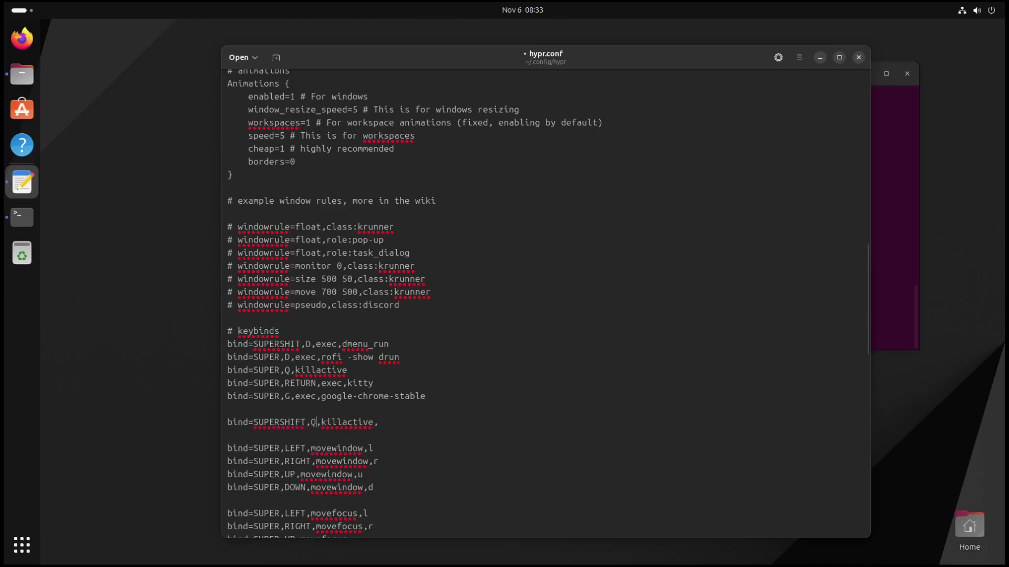
{"action": "left_click", "coordinate": [321, 422]}
{"action": "left_click", "coordinate": [360, 362]}
{"action": "left_click", "coordinate": [385, 371]}
{"action": "type", "text": ","}
Add a bind=SUPERSHIFT,R,reload, line, then save hypr.conf and close Text Editor.
{"action": "key", "text": "Return"}
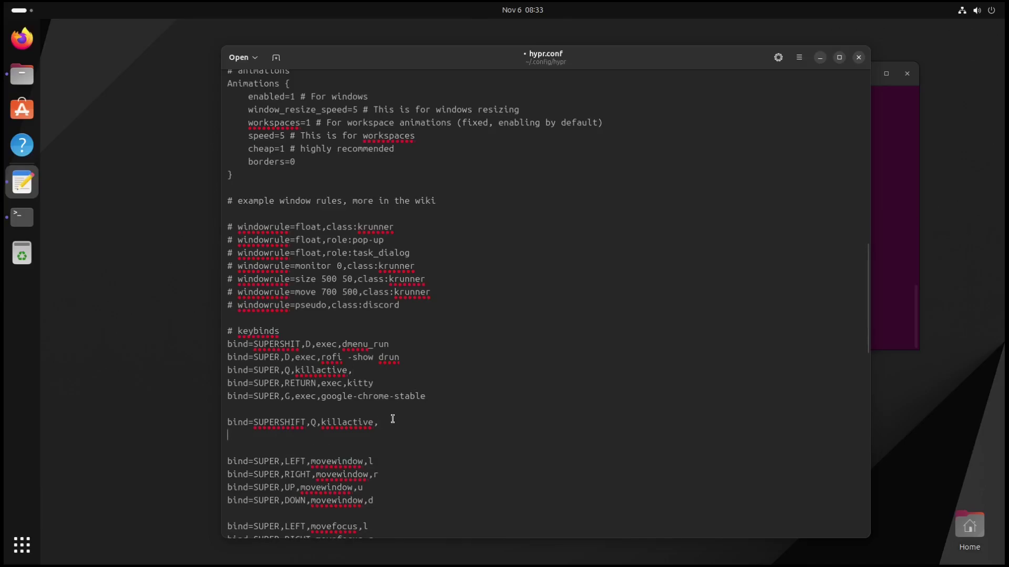
{"action": "type", "text": "bind=SUP"}
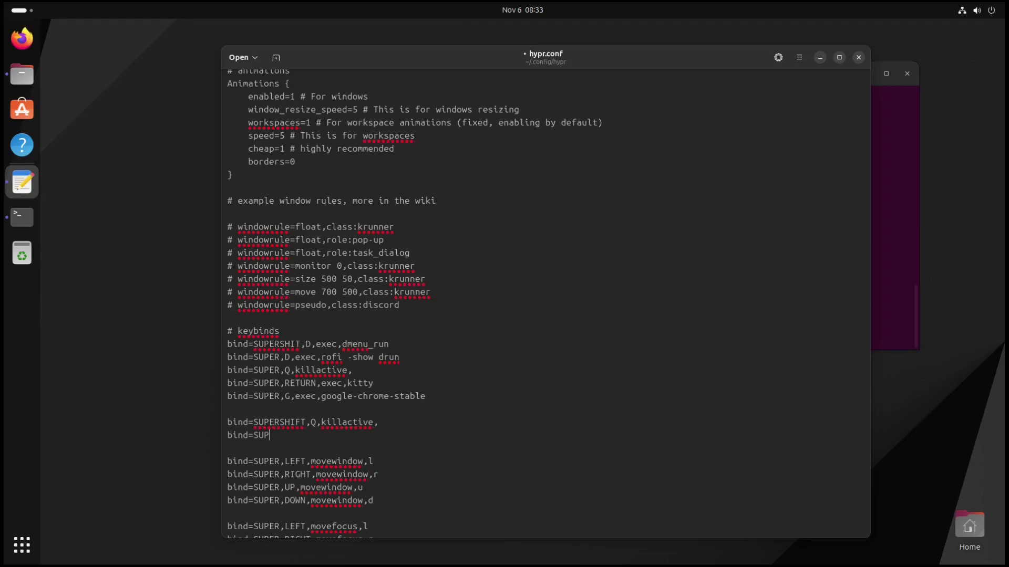
{"action": "type", "text": "ERSHIFT"}
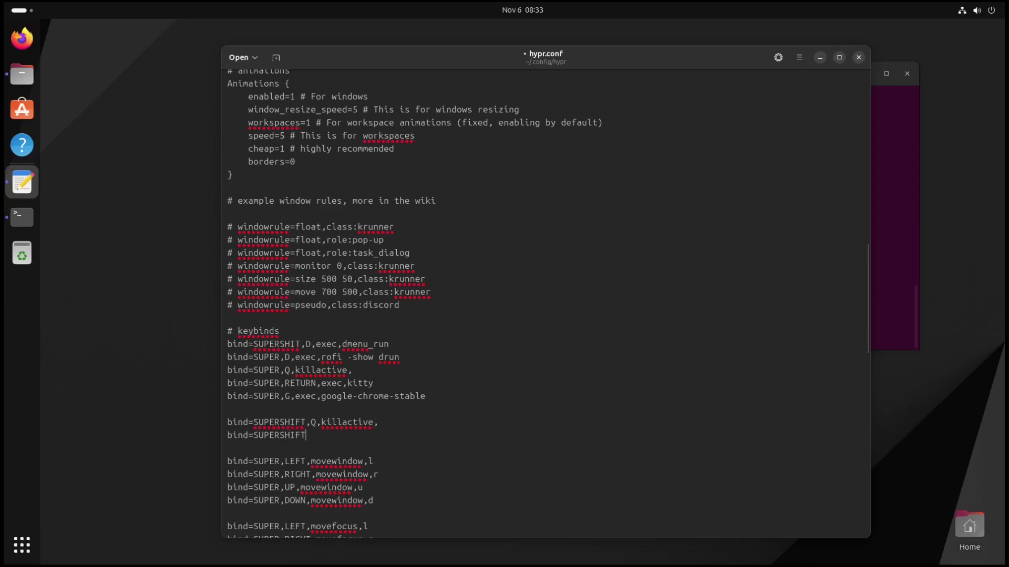
{"action": "type", "text": ",R,reload,"}
{"action": "scroll", "coordinate": [406, 422], "scroll_direction": "down", "scroll_amount": 1}
{"action": "scroll", "coordinate": [406, 422], "scroll_direction": "down", "scroll_amount": 3}
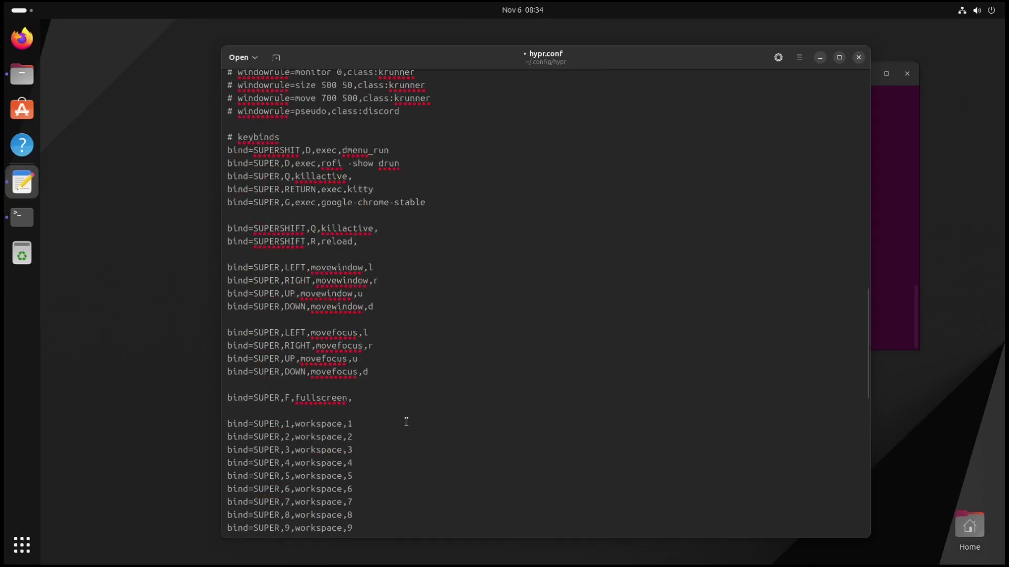
{"action": "scroll", "coordinate": [406, 422], "scroll_direction": "down", "scroll_amount": 3}
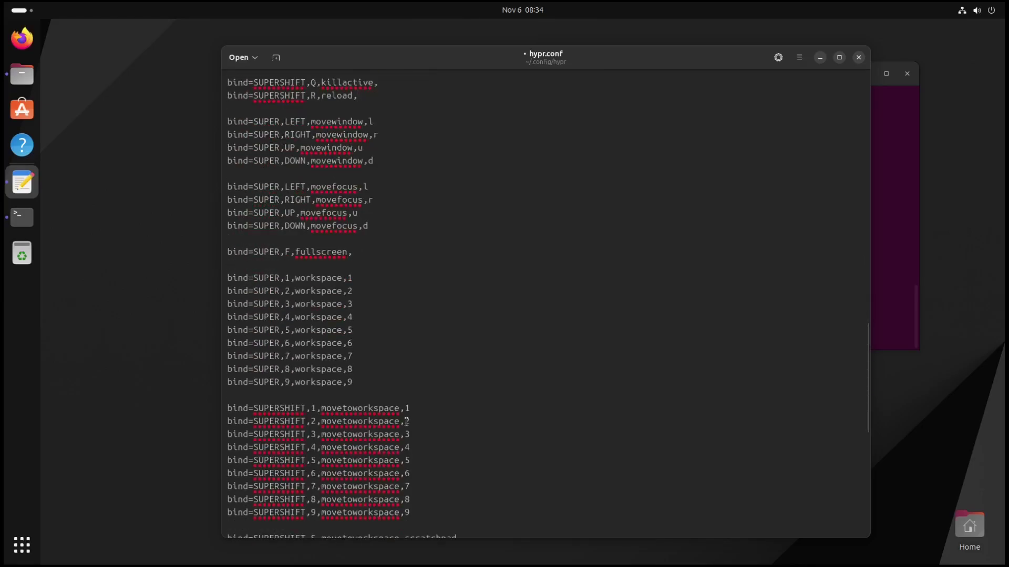
{"action": "scroll", "coordinate": [406, 422], "scroll_direction": "down", "scroll_amount": 3}
{"action": "scroll", "coordinate": [401, 423], "scroll_direction": "down", "scroll_amount": 1}
{"action": "scroll", "coordinate": [413, 426], "scroll_direction": "down", "scroll_amount": 1}
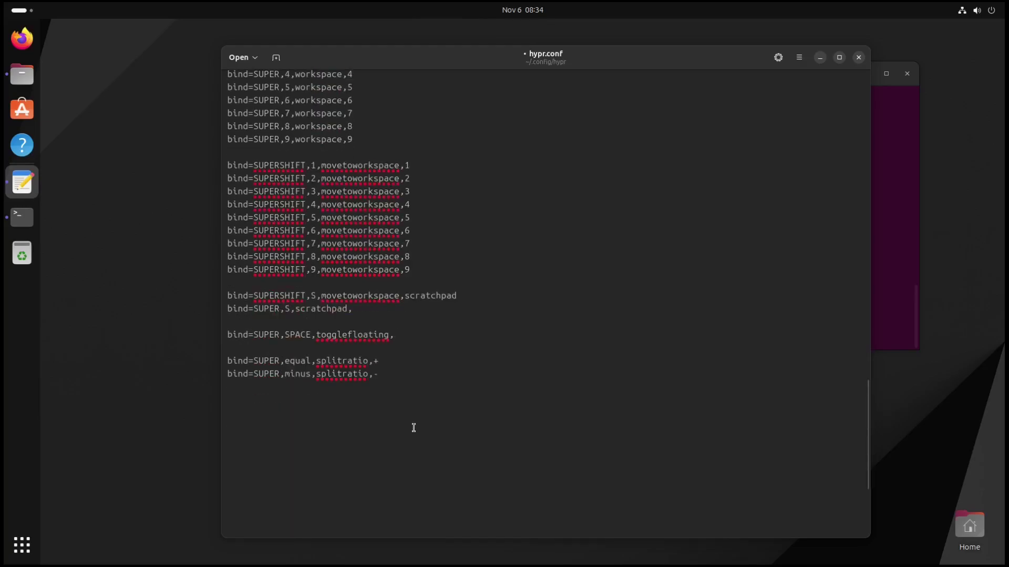
{"action": "key", "text": "ctrl+s"}
{"action": "left_click", "coordinate": [859, 57]}
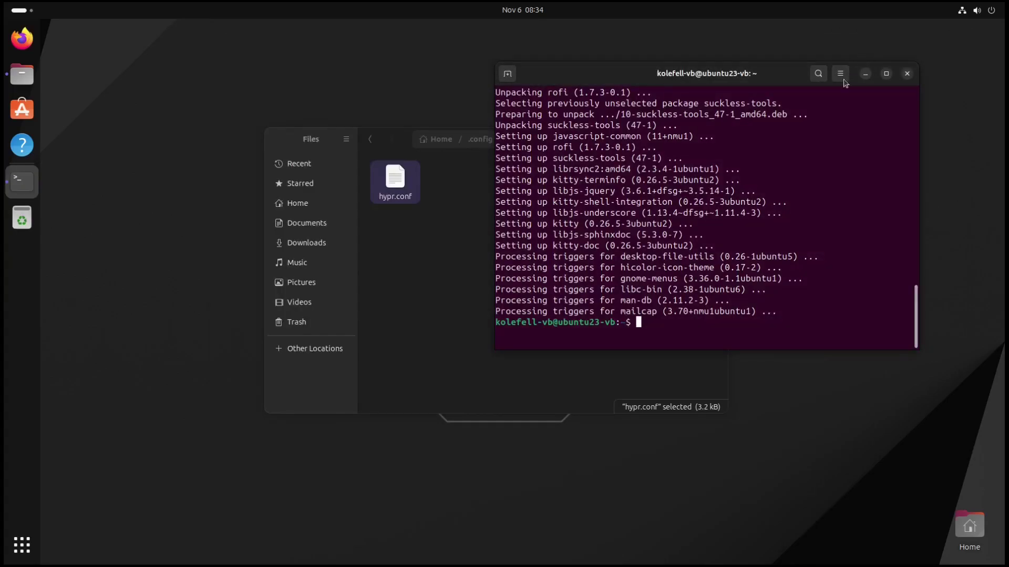
Close Terminal and Files, then log out from the system menu's power options.
{"action": "left_click", "coordinate": [908, 74]}
{"action": "left_click", "coordinate": [716, 139]}
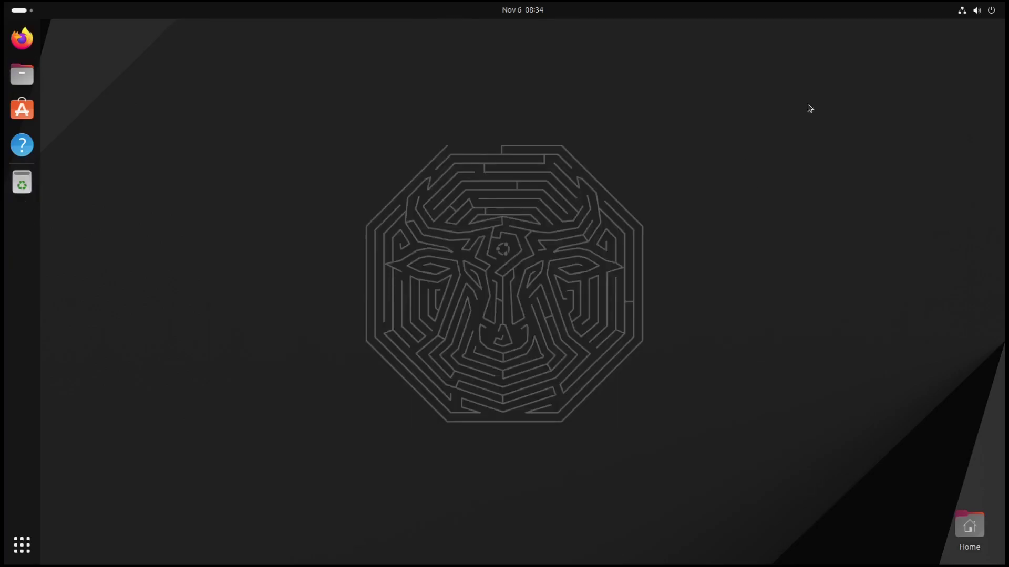
{"action": "left_click", "coordinate": [988, 11]}
{"action": "left_click", "coordinate": [981, 42]}
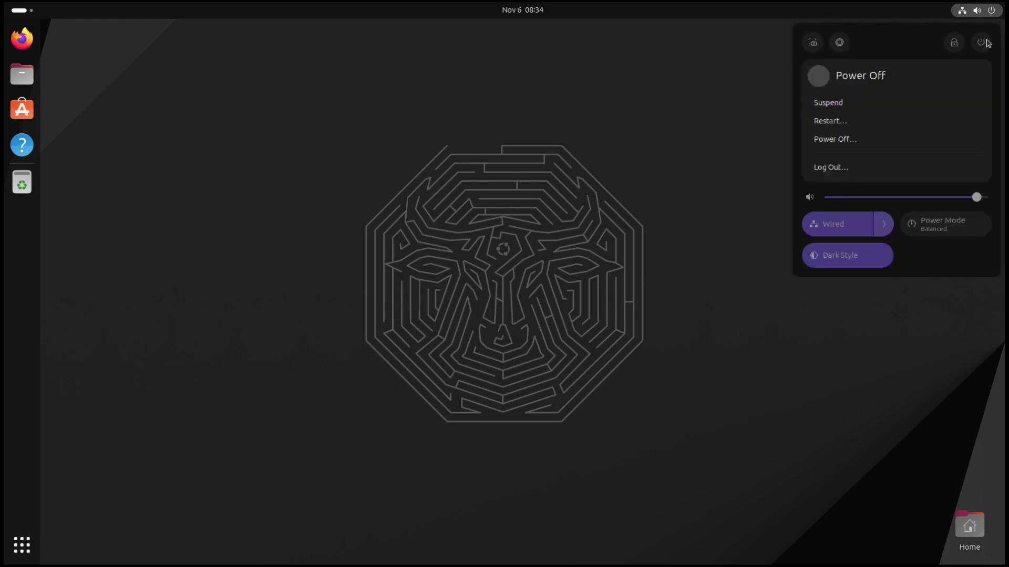
{"action": "left_click", "coordinate": [841, 168]}
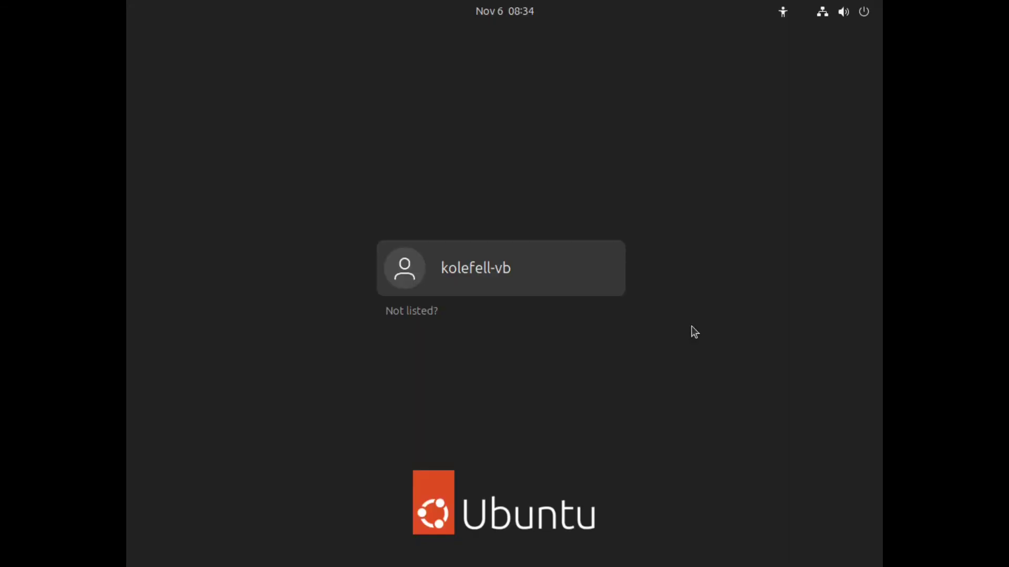
Select the user, choose the Hypr session, and enter the account password.
{"action": "left_click", "coordinate": [570, 271]}
{"action": "left_click", "coordinate": [840, 526]}
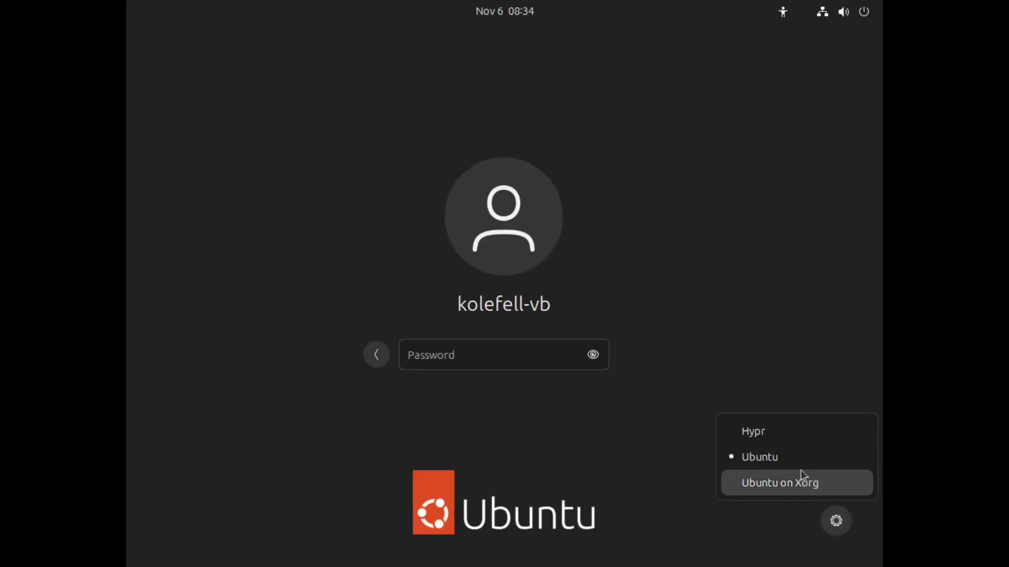
{"action": "left_click", "coordinate": [787, 437]}
{"action": "type", "text": "•••"}
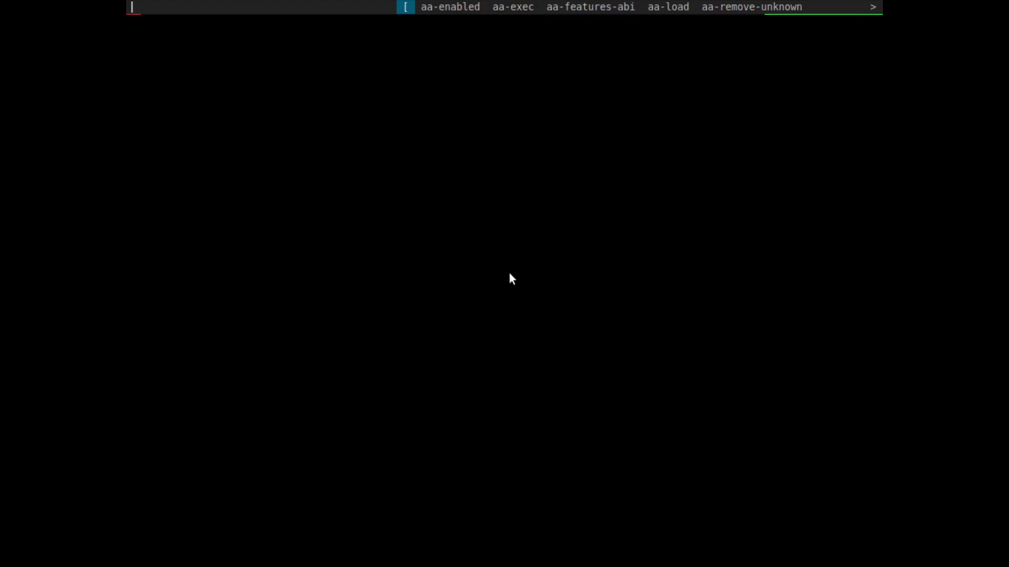
{"action": "type", "text": "st"}
{"action": "key", "text": "Return"}
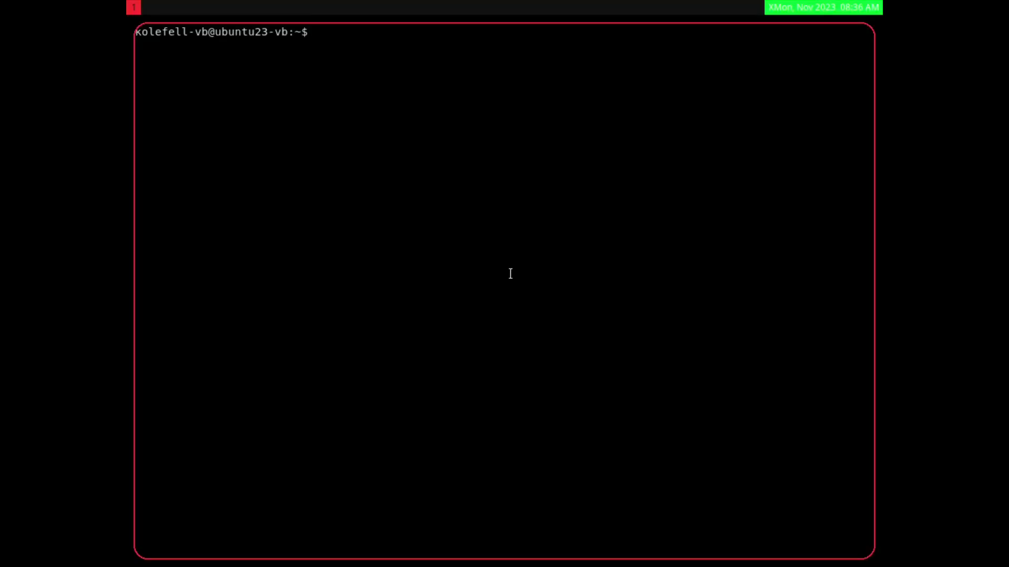